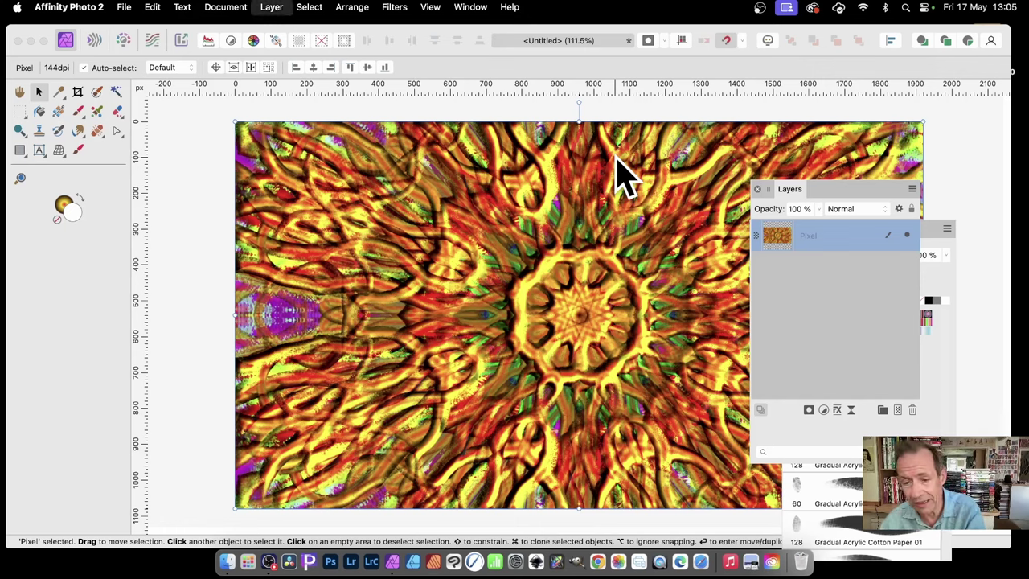
- Delete the old mandala layer, add a new empty pixel layer and select the Paint Brush Tool
key(Delete)
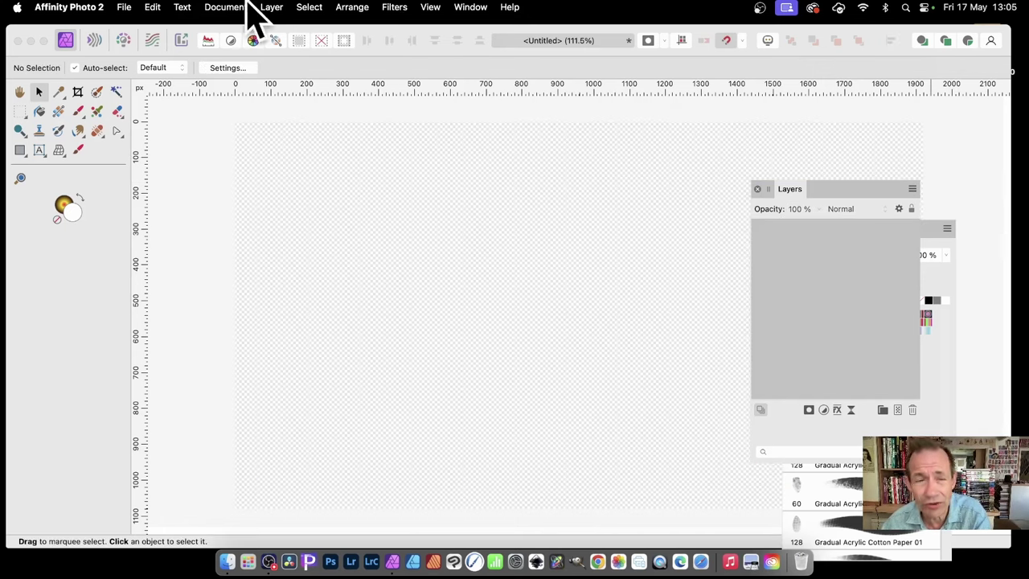
click(271, 7)
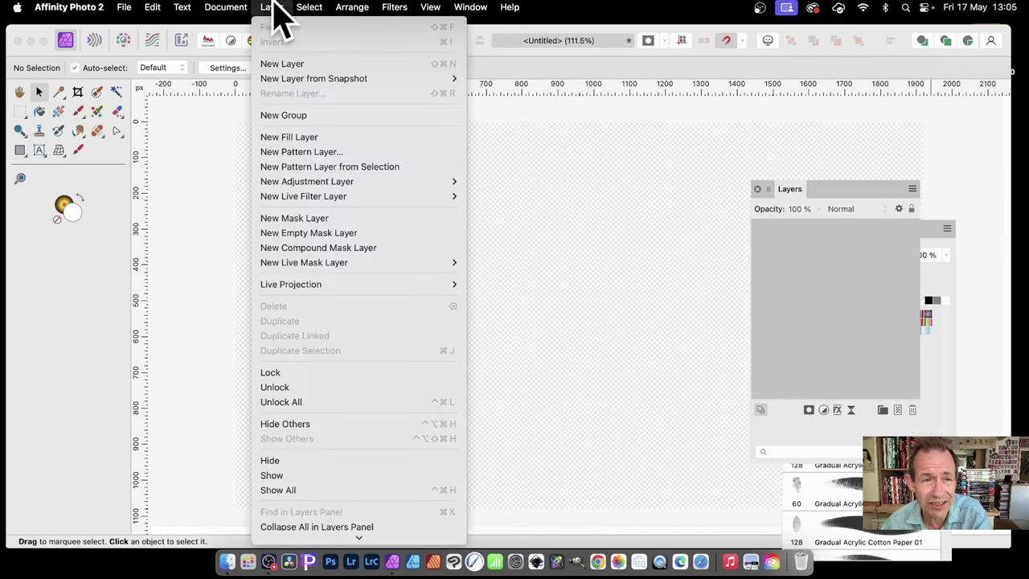
click(279, 68)
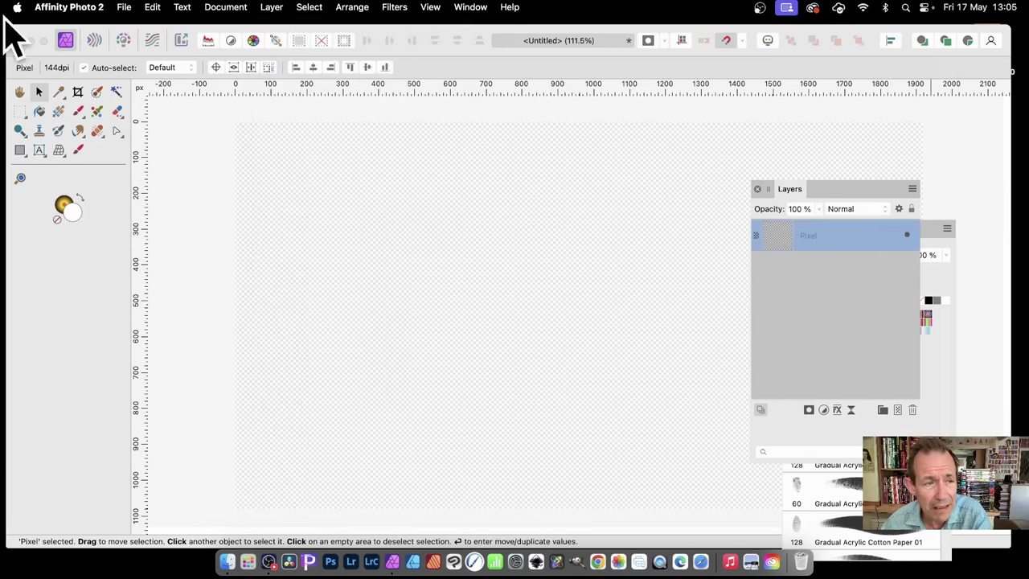
click(80, 112)
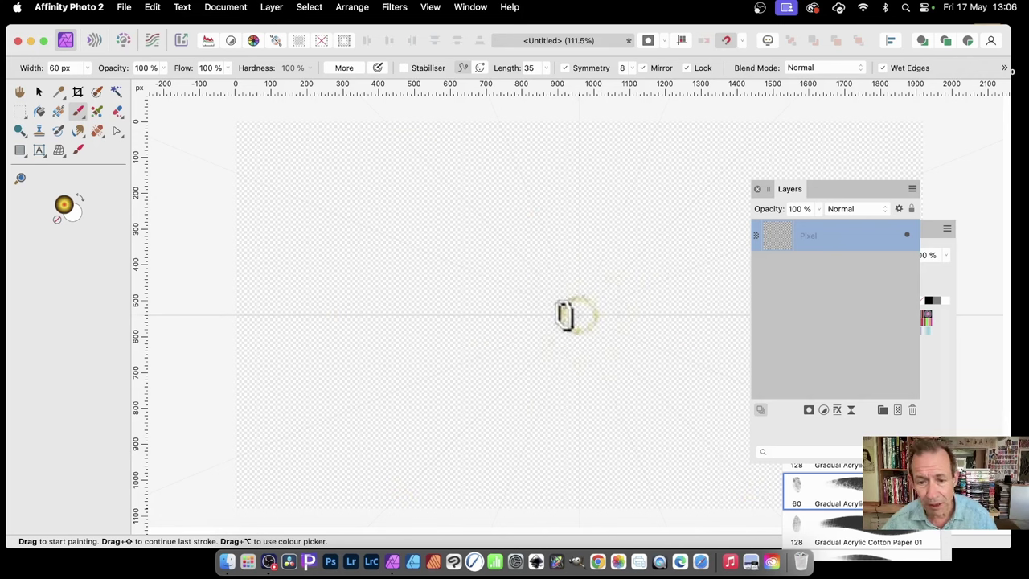
- Paint a large yellow eight-fold acrylic star from the canvas centre, with Swatches moved above Layers
mouse_move(558, 311)
mouse_down()
mouse_move(531, 270)
mouse_move(540, 250)
mouse_move(533, 235)
mouse_move(497, 226)
mouse_move(379, 125)
mouse_move(458, 210)
mouse_move(484, 254)
mouse_move(583, 330)
mouse_up()
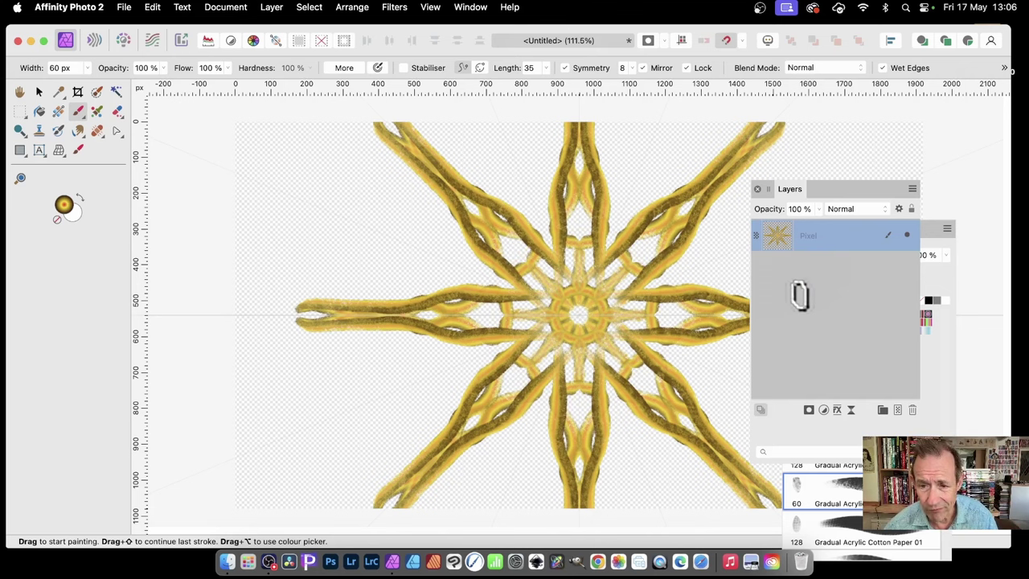
drag(933, 229, 925, 135)
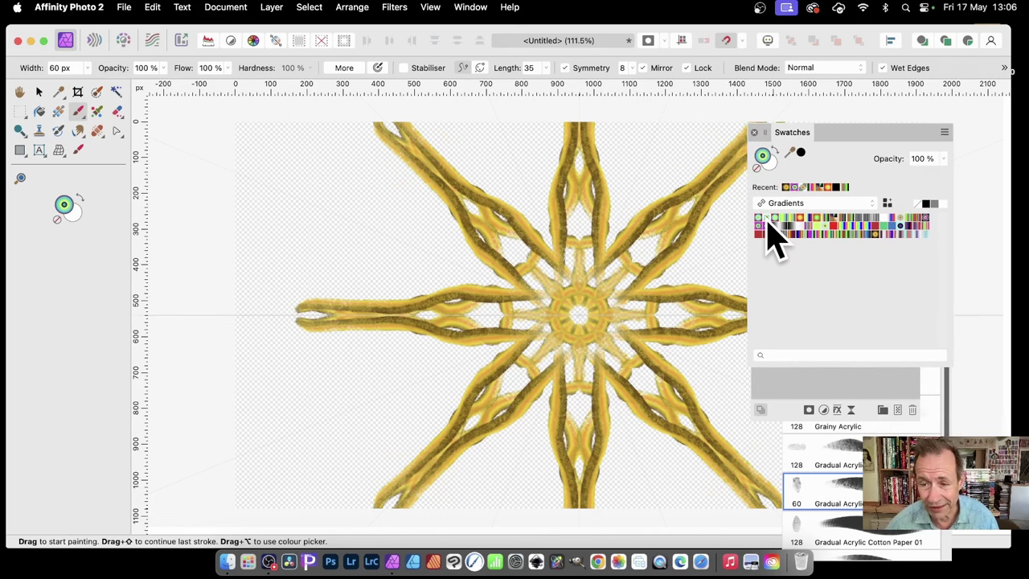
- Show the Gradients swatch palette and paint green gradient strands along the star arms to the edge
click(810, 204)
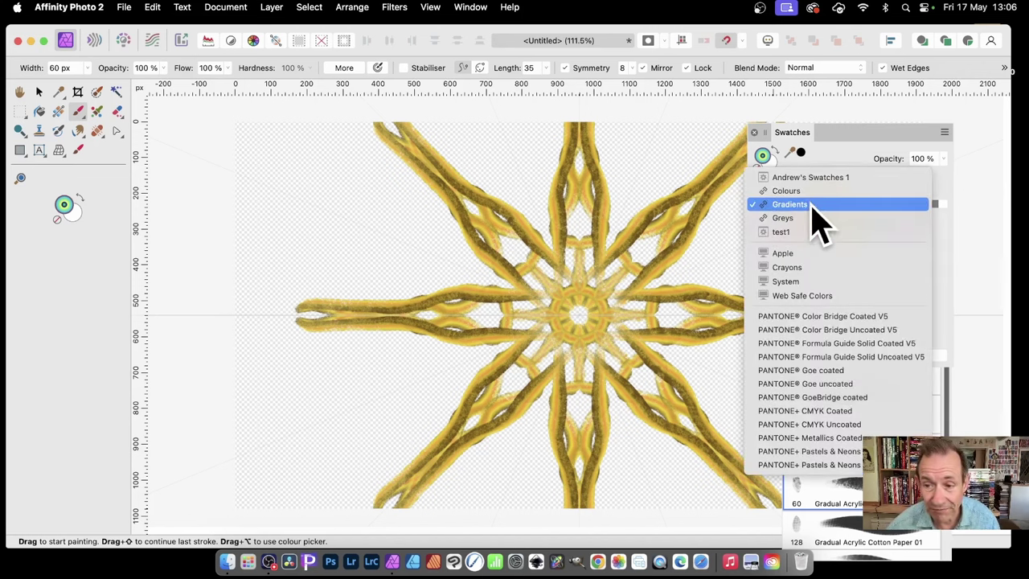
click(812, 206)
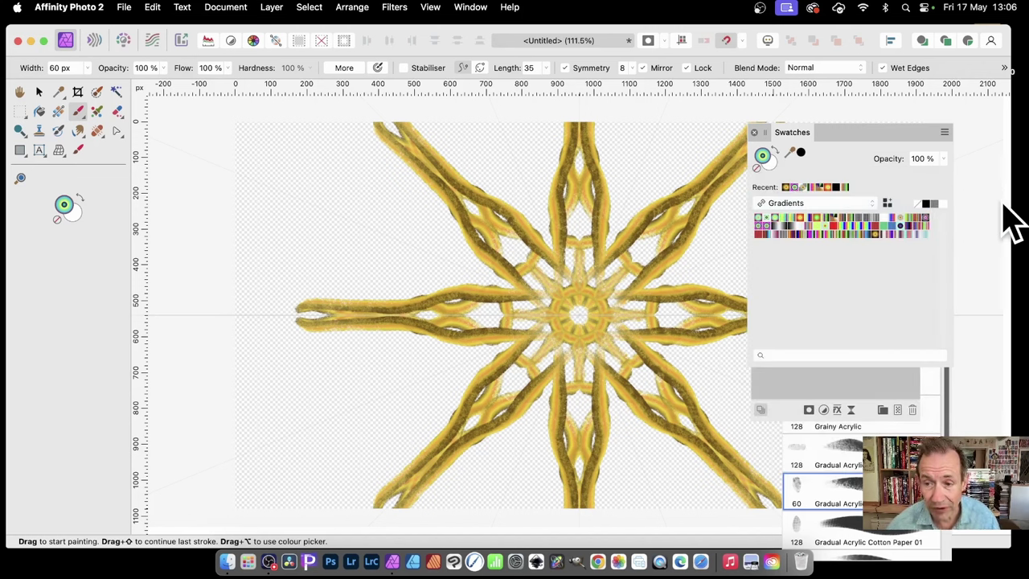
click(557, 313)
mouse_move(548, 288)
mouse_down()
mouse_move(513, 251)
mouse_move(513, 235)
mouse_move(486, 223)
mouse_move(487, 189)
mouse_move(441, 165)
mouse_move(438, 193)
mouse_up()
mouse_move(488, 286)
mouse_down()
mouse_move(362, 187)
mouse_move(313, 175)
mouse_move(328, 155)
mouse_up()
mouse_move(481, 271)
mouse_down()
mouse_move(276, 177)
mouse_move(226, 123)
mouse_up()
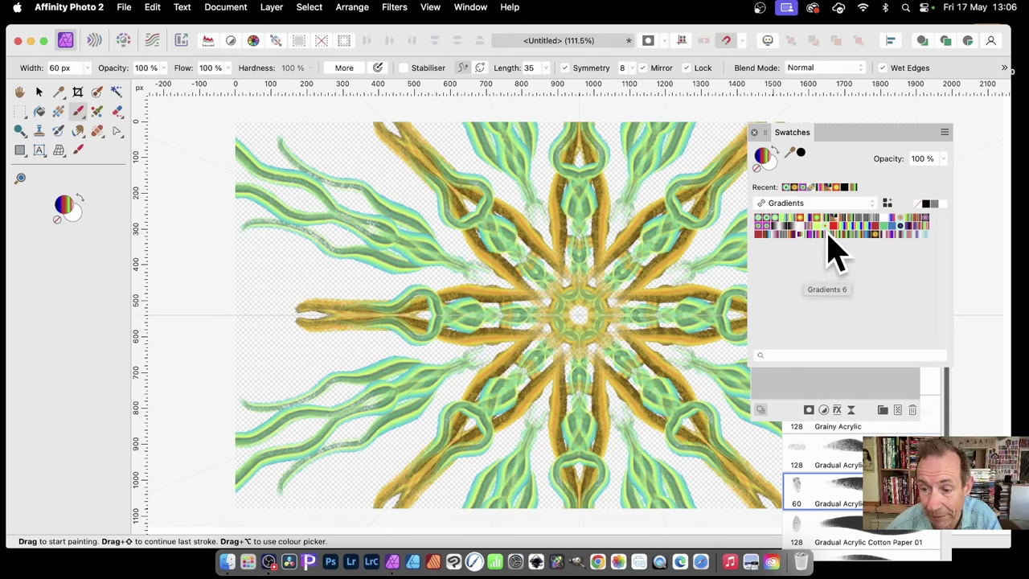
- Paint red rainbow-gradient strokes radiating out from the mandala centre
click(760, 235)
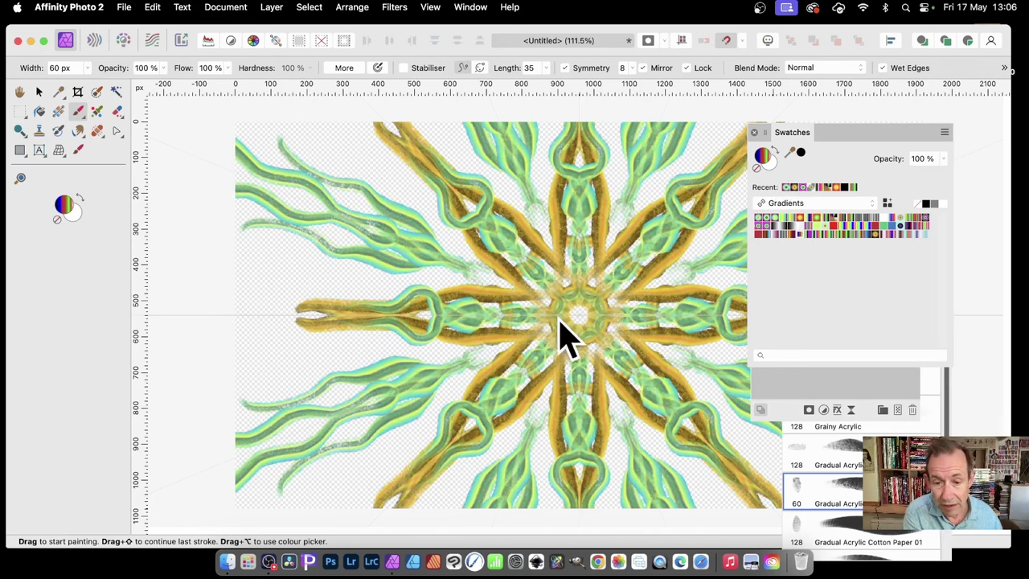
mouse_move(563, 333)
mouse_down()
mouse_move(465, 251)
mouse_move(412, 232)
mouse_move(385, 191)
mouse_move(308, 161)
mouse_move(297, 98)
mouse_up()
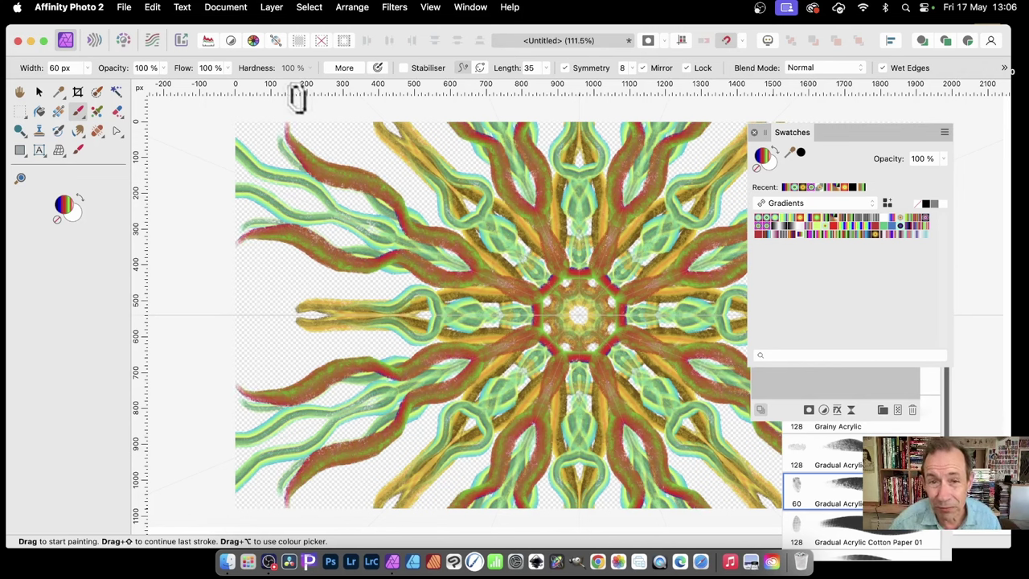
click(950, 406)
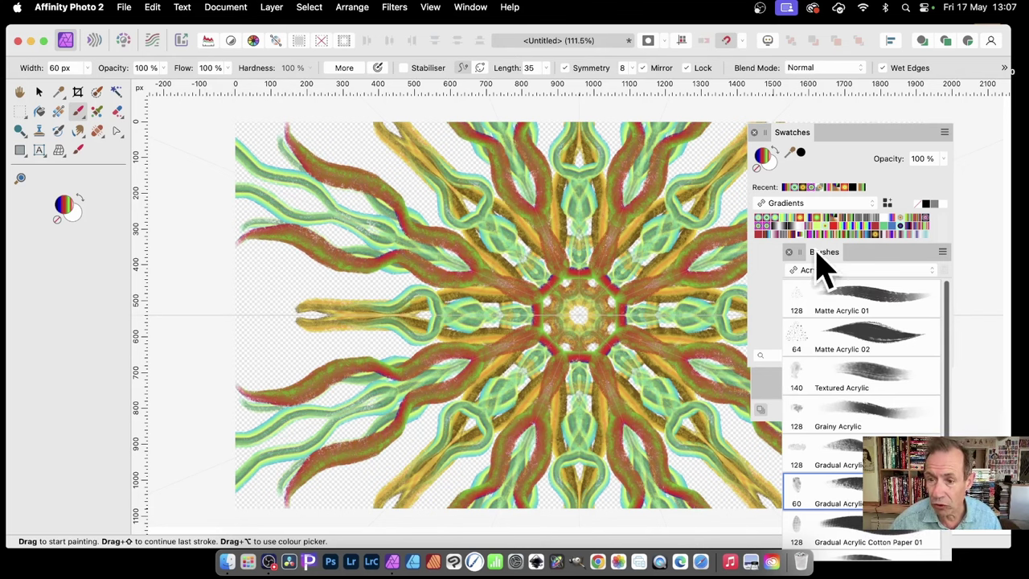
- Float the Brushes panel over the canvas and select the Matte Acrylic 02 brush
mouse_move(825, 251)
mouse_down()
mouse_move(700, 184)
mouse_move(485, 160)
mouse_move(363, 172)
mouse_move(221, 161)
mouse_up()
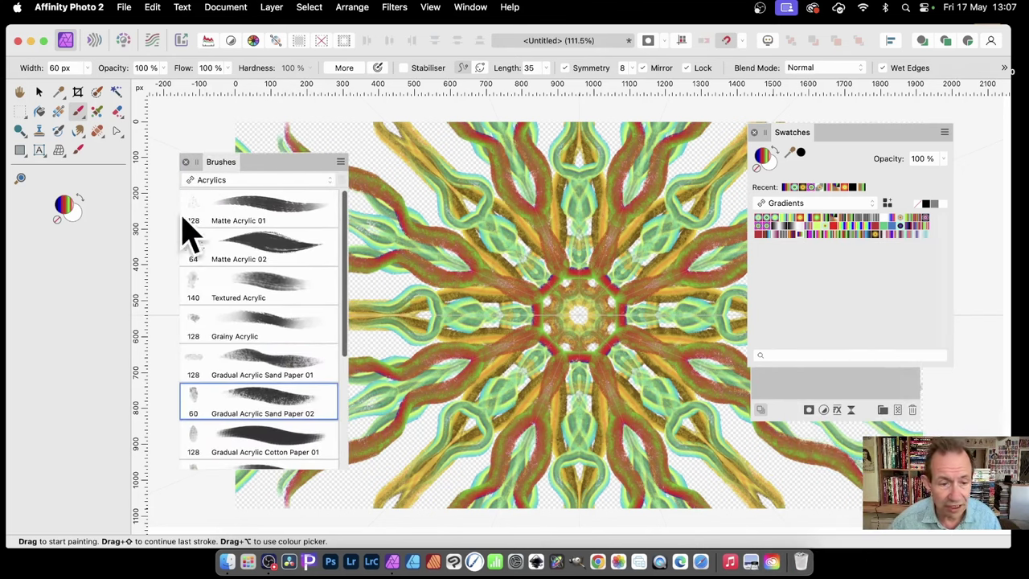
scroll(253, 313, down, 3)
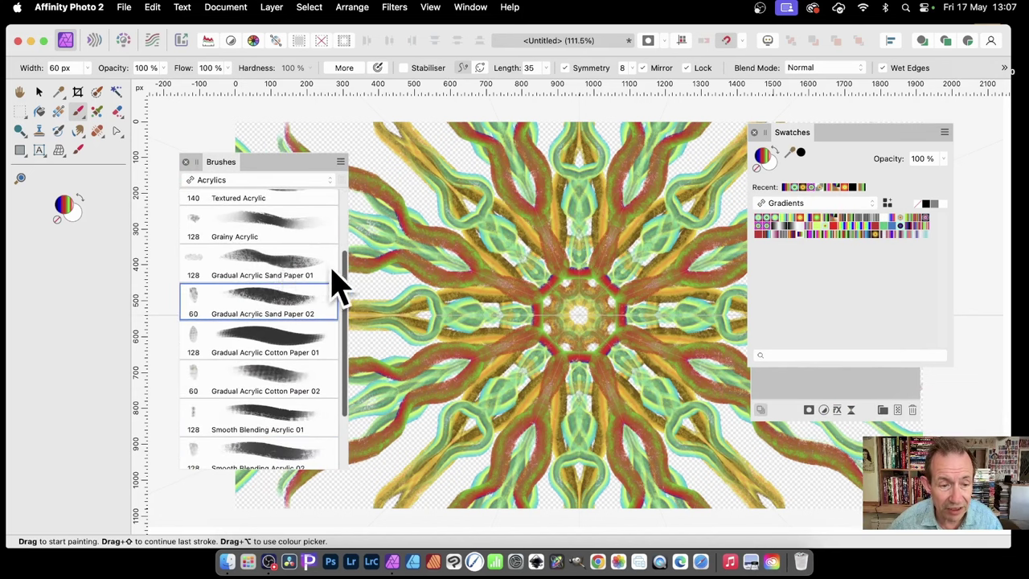
click(281, 264)
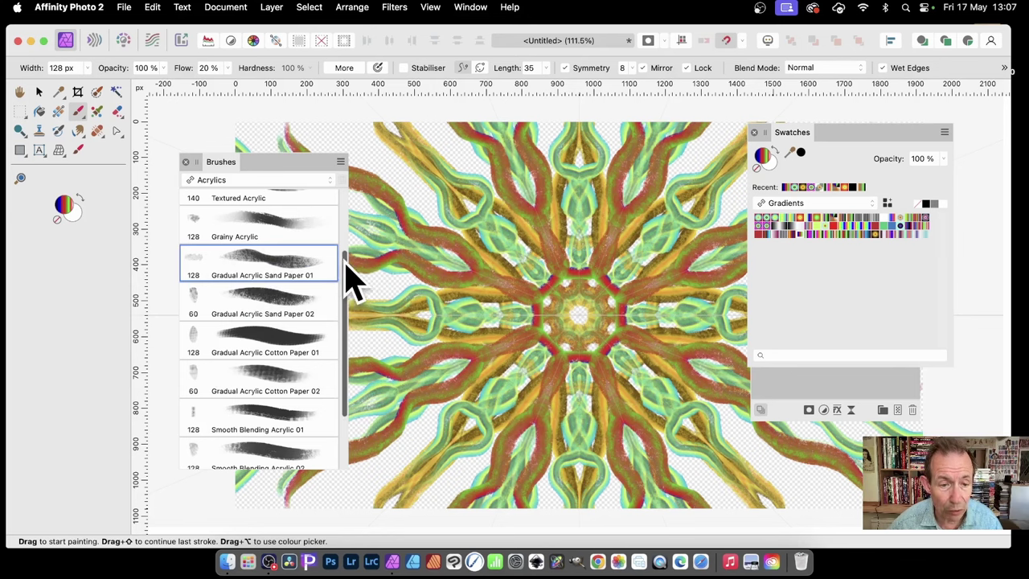
drag(345, 263, 349, 193)
click(282, 245)
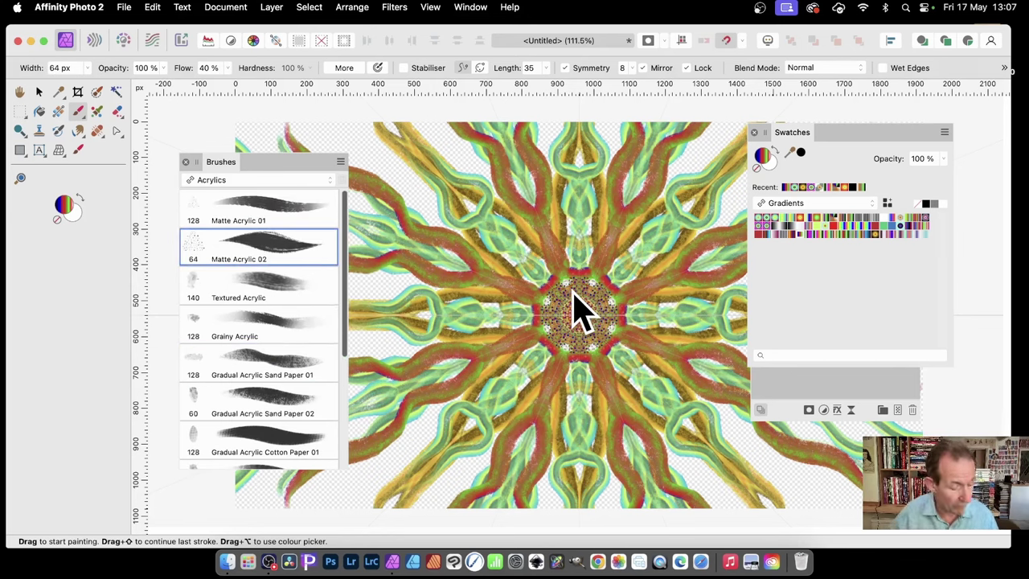
- Paint a blue star over the centre and upper-left arms, undoing the stray multicoloured strokes
mouse_move(568, 310)
mouse_down()
mouse_move(678, 218)
mouse_move(568, 216)
mouse_move(555, 186)
mouse_move(570, 137)
mouse_up()
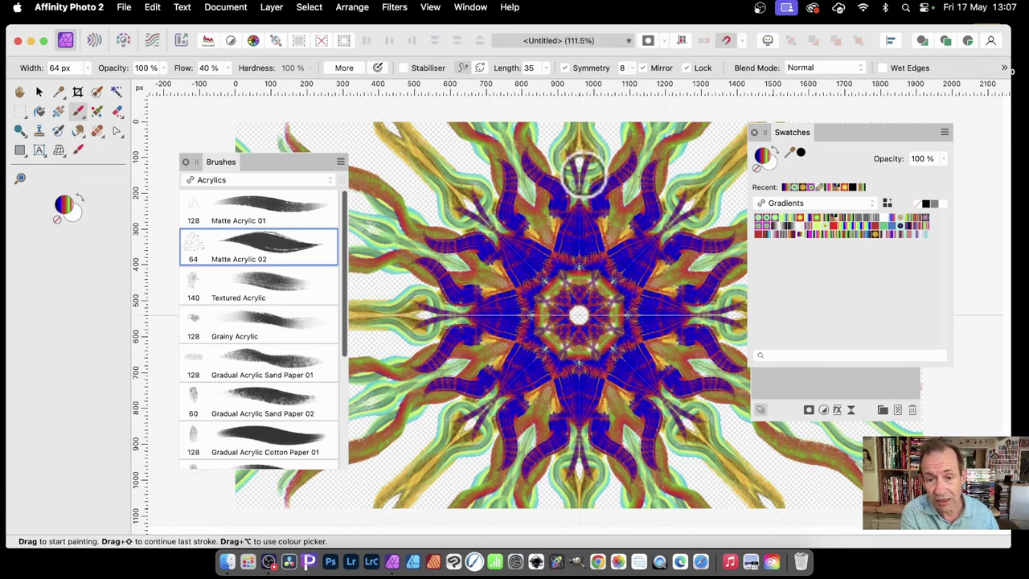
mouse_move(518, 197)
mouse_down()
mouse_move(425, 161)
mouse_move(483, 188)
mouse_up()
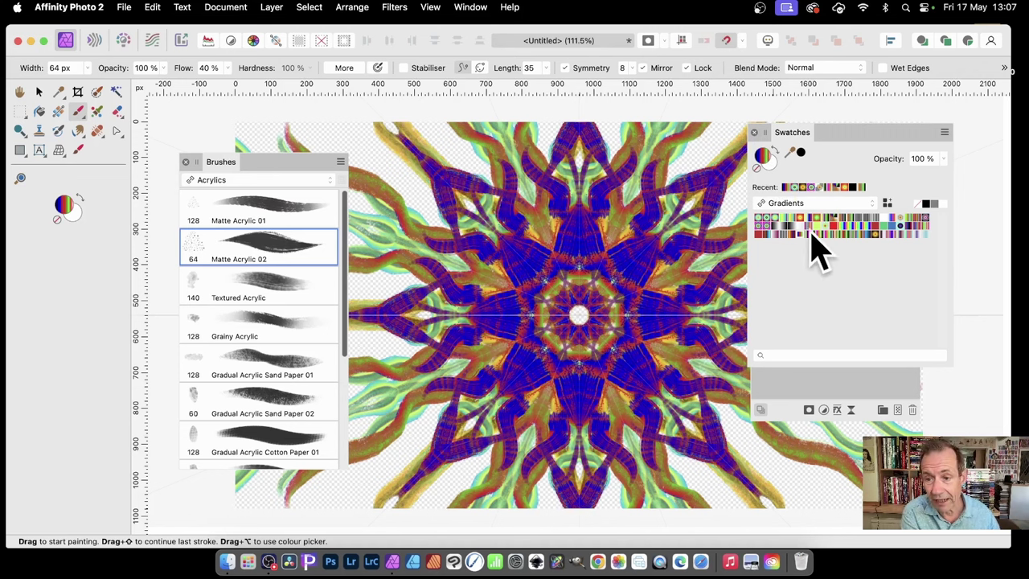
drag(563, 269, 487, 193)
key(super+z)
- Paint green-yellow gradient strokes circling the centre and dab them over the white middle
click(785, 219)
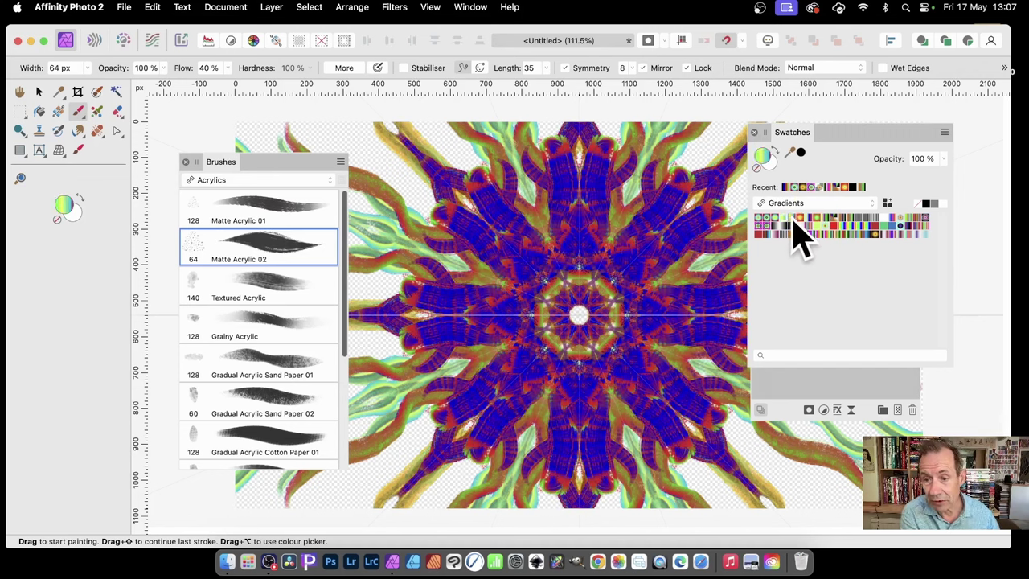
mouse_move(619, 233)
mouse_down()
mouse_move(522, 255)
mouse_move(589, 296)
mouse_move(564, 291)
mouse_move(545, 277)
mouse_move(545, 245)
mouse_move(529, 225)
mouse_move(493, 210)
mouse_move(472, 181)
mouse_move(430, 164)
mouse_move(430, 181)
mouse_move(461, 213)
mouse_move(391, 156)
mouse_move(276, 123)
mouse_move(265, 88)
mouse_up()
click(873, 225)
click(580, 308)
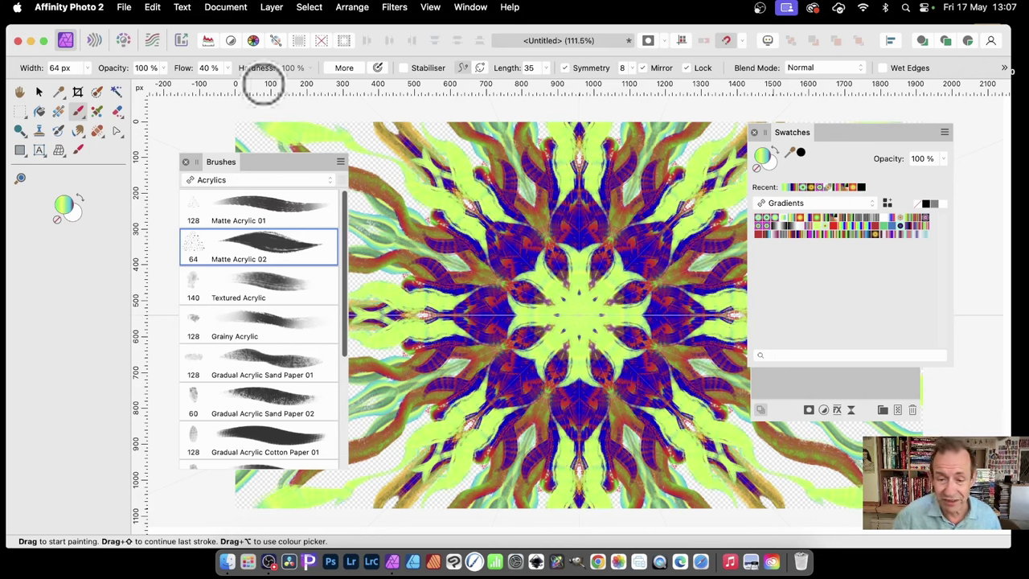
drag(302, 162, 172, 192)
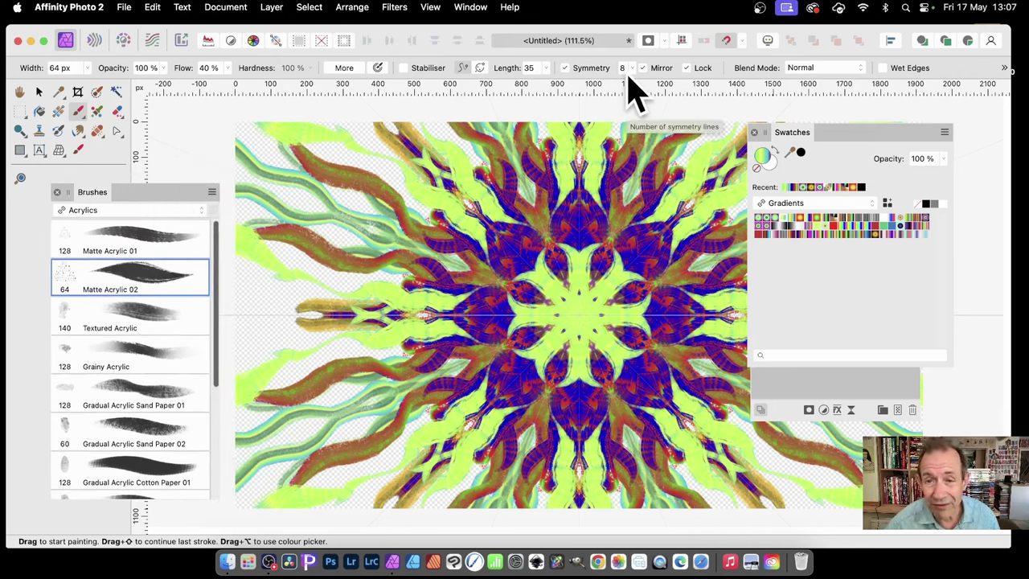
- Raise the symmetry count, paint orange gradient strokes over centre and left arms, then a teal-green ring
mouse_move(627, 70)
mouse_down()
mouse_move(616, 63)
mouse_move(626, 62)
mouse_move(616, 74)
mouse_up()
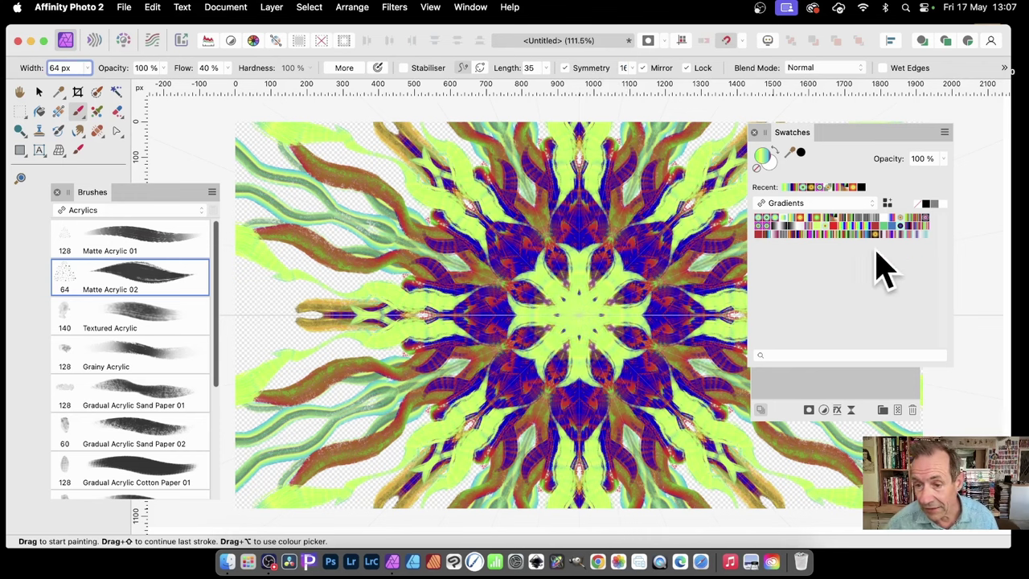
click(806, 235)
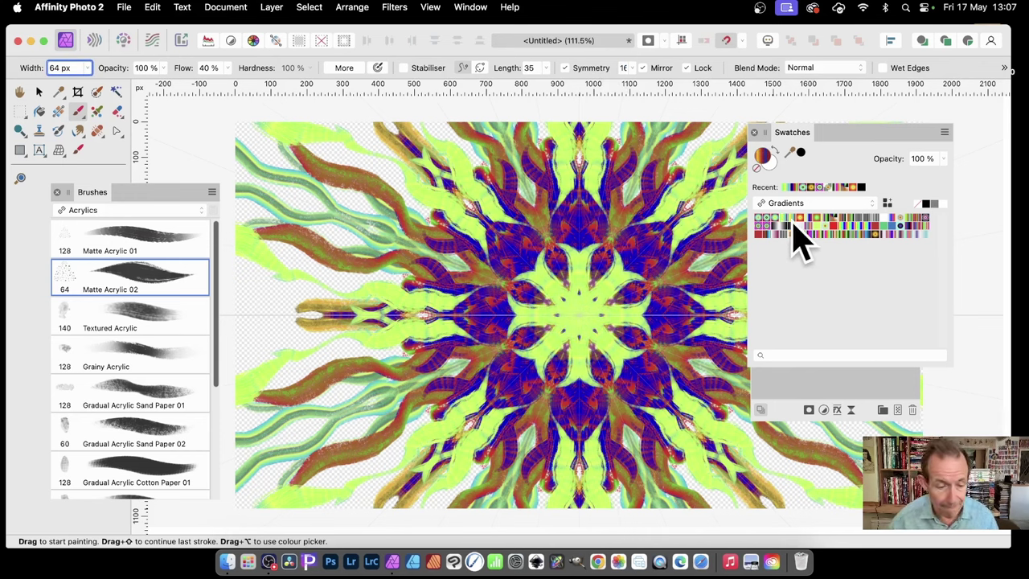
mouse_move(599, 273)
mouse_down()
mouse_move(574, 314)
mouse_move(560, 311)
mouse_move(563, 291)
mouse_move(490, 218)
mouse_move(439, 201)
mouse_move(382, 151)
mouse_up()
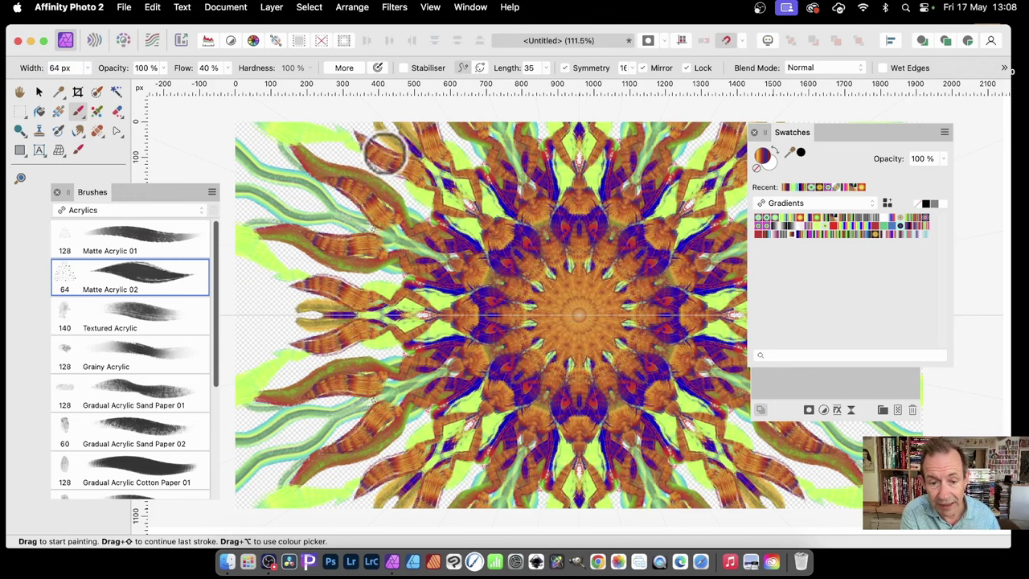
mouse_move(423, 266)
mouse_down()
mouse_move(238, 238)
mouse_move(306, 286)
mouse_move(221, 295)
mouse_move(317, 311)
mouse_move(307, 312)
mouse_move(315, 262)
mouse_move(271, 252)
mouse_move(278, 198)
mouse_move(225, 151)
mouse_up()
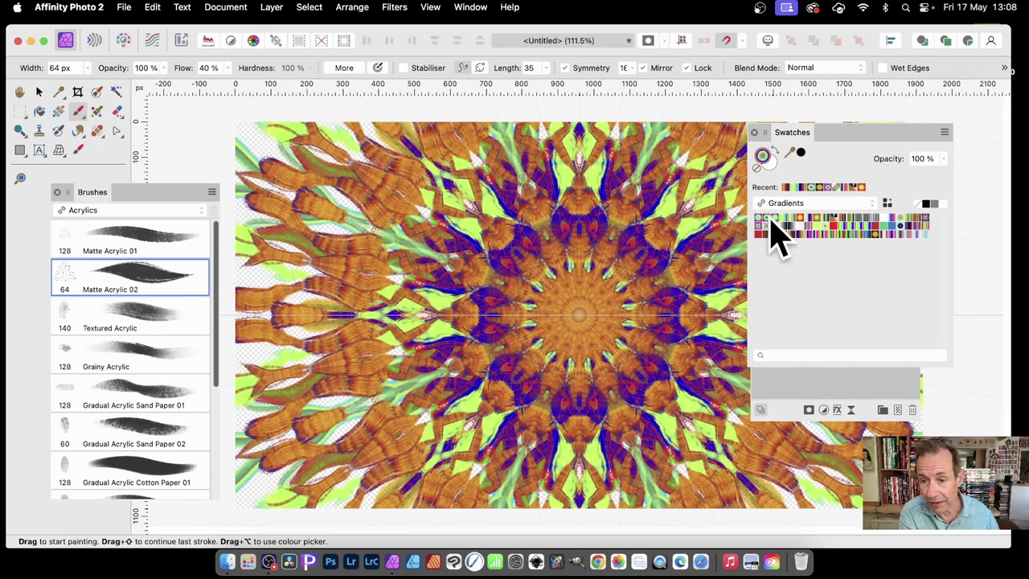
click(770, 223)
mouse_move(521, 252)
mouse_down()
mouse_move(529, 218)
mouse_move(570, 213)
mouse_up()
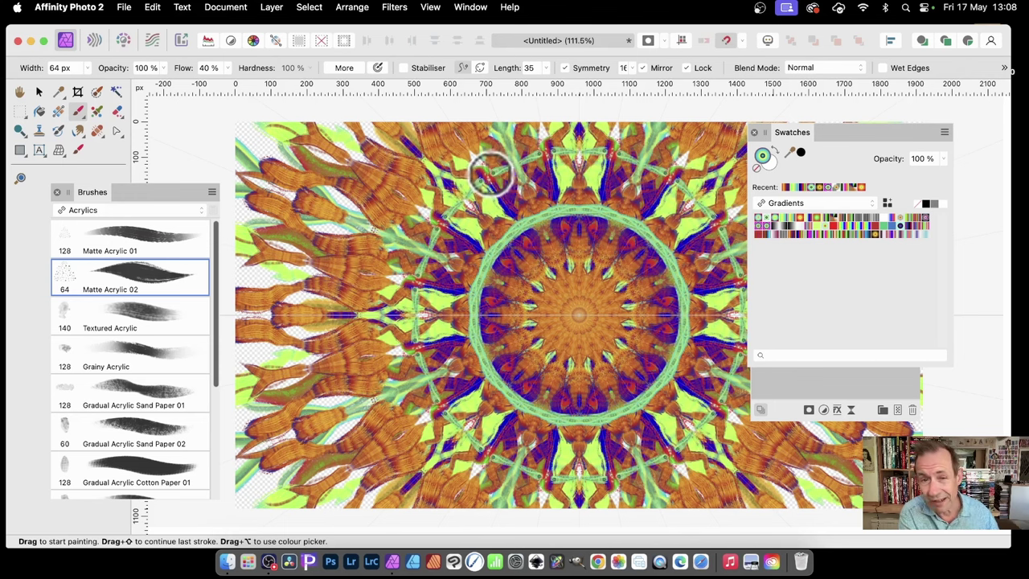
drag(489, 168, 578, 153)
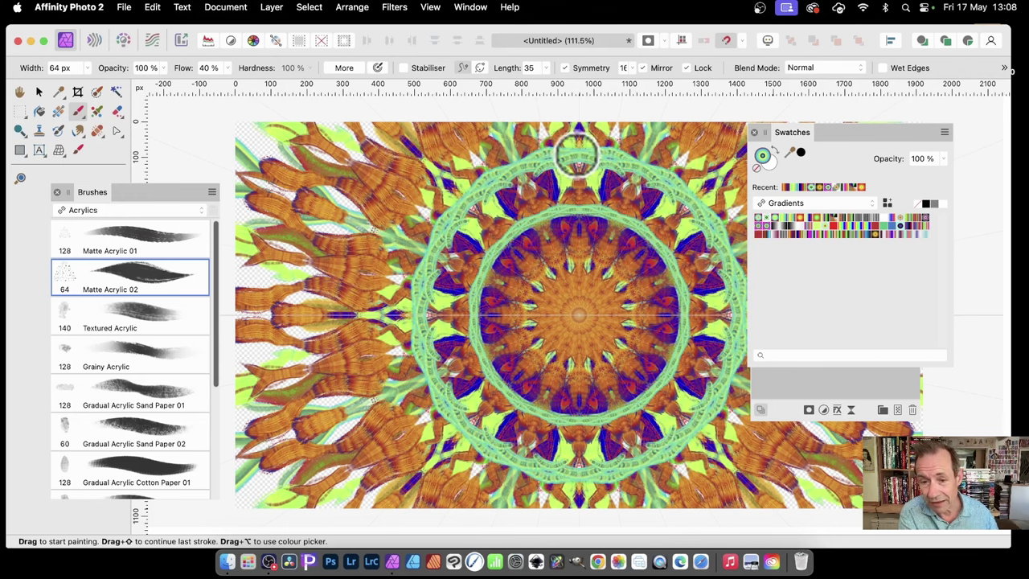
drag(404, 166, 456, 141)
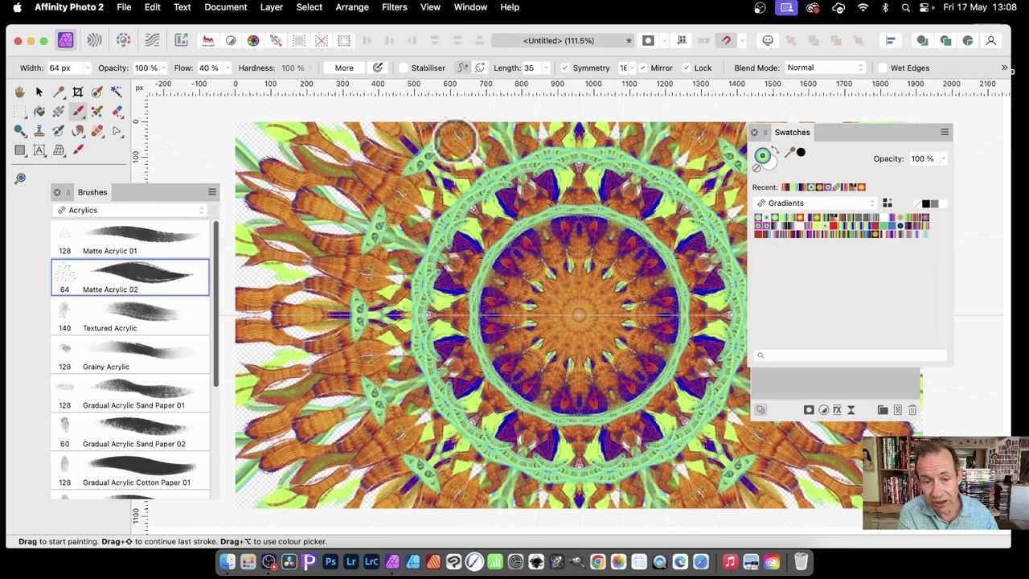
mouse_move(329, 211)
mouse_down()
mouse_move(364, 172)
mouse_move(427, 131)
mouse_up()
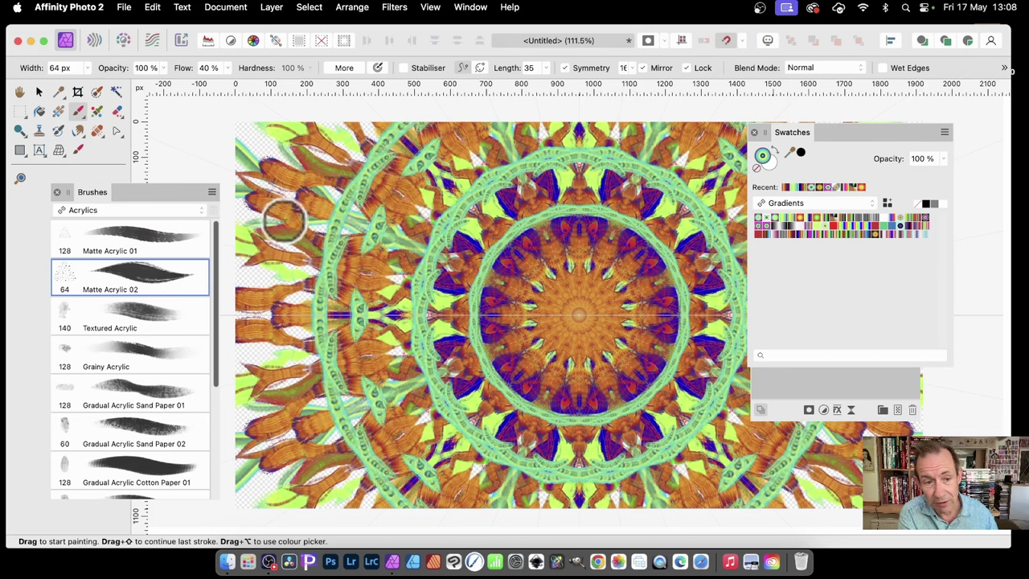
mouse_move(281, 218)
mouse_down()
mouse_move(293, 190)
mouse_move(356, 139)
mouse_up()
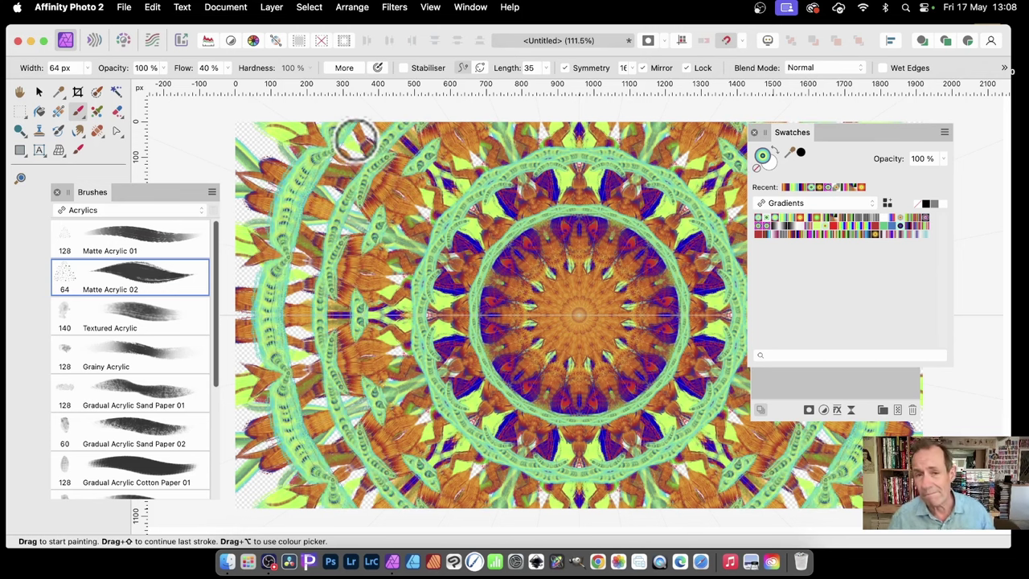
key(super+z)
key(super+z)
key(super+z)
key(super+z)
key(super+z)
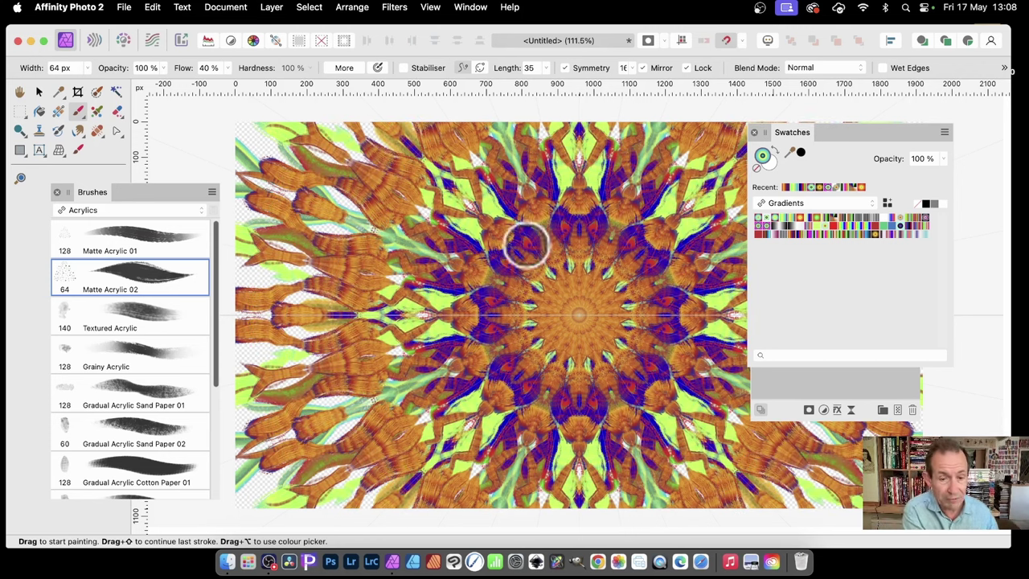
mouse_move(538, 191)
mouse_down()
mouse_move(485, 179)
mouse_move(488, 141)
mouse_move(397, 179)
mouse_move(366, 177)
mouse_move(377, 160)
mouse_move(367, 148)
mouse_move(337, 150)
mouse_move(315, 119)
mouse_up()
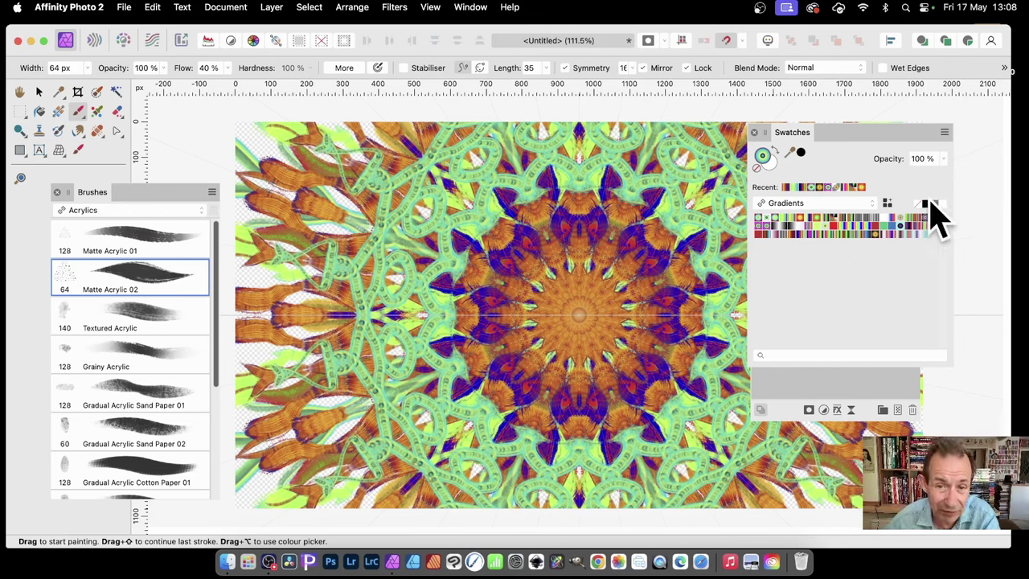
click(455, 197)
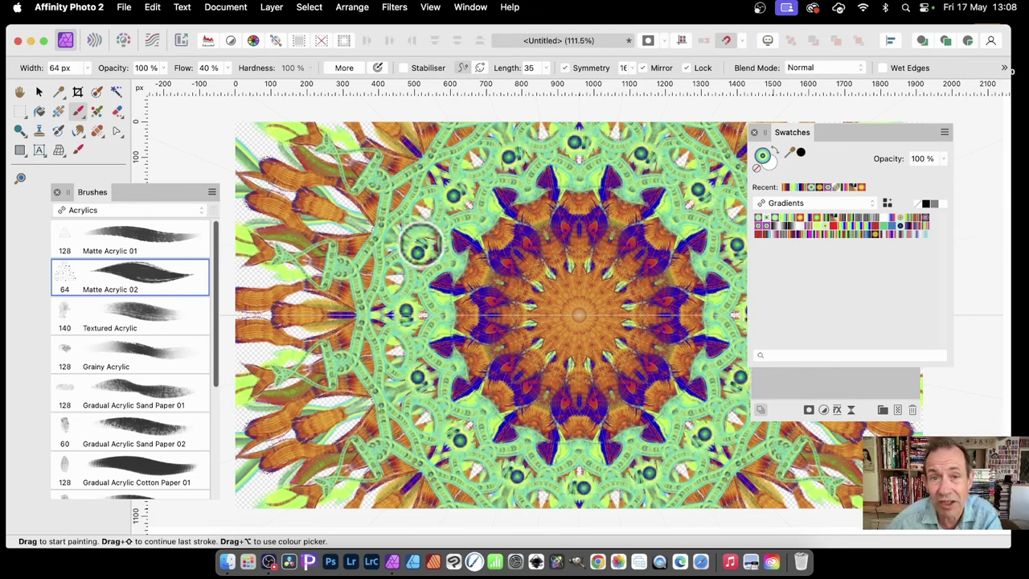
key(super+z)
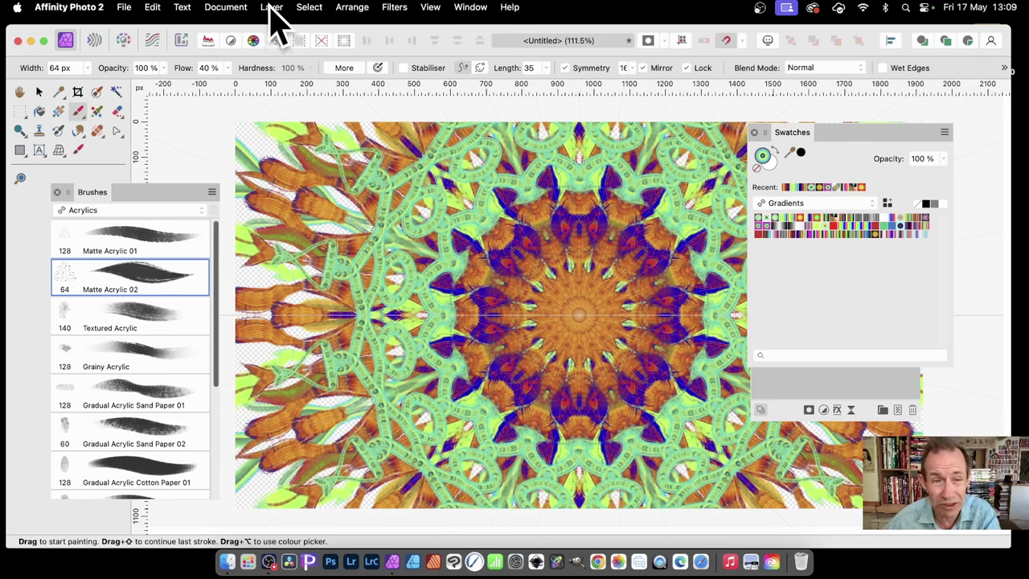
- Add a new empty pixel layer on top of the mandala
click(271, 7)
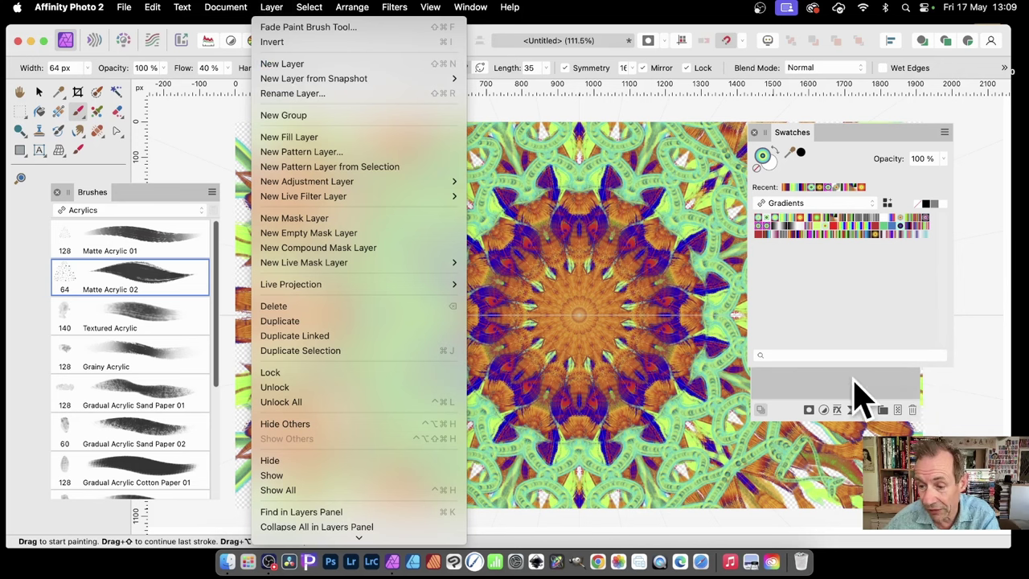
click(906, 409)
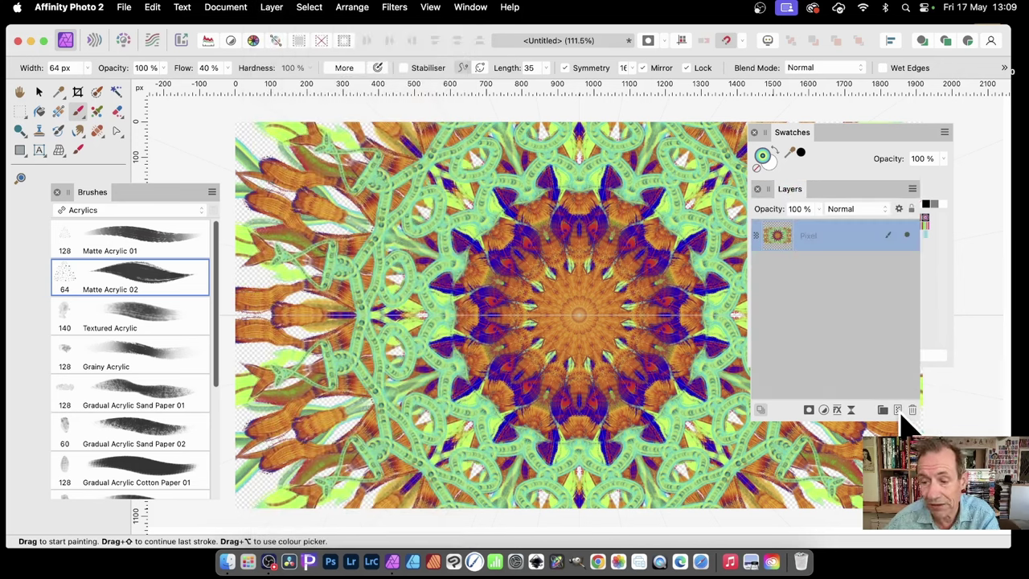
click(900, 412)
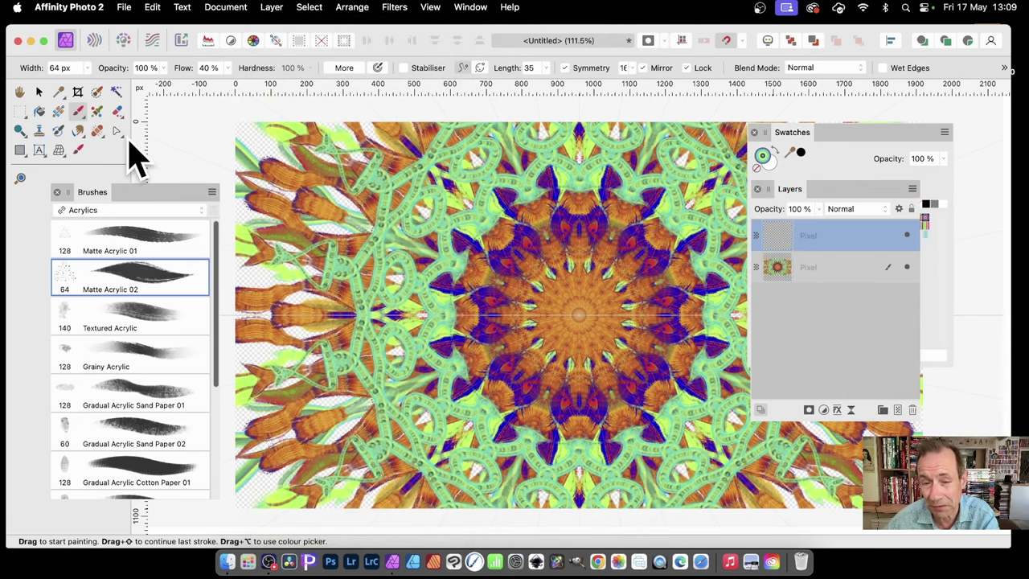
- Paint soft yellow-orange Textured Acrylic symmetric strokes around the centre, undoing the last stroke
click(142, 318)
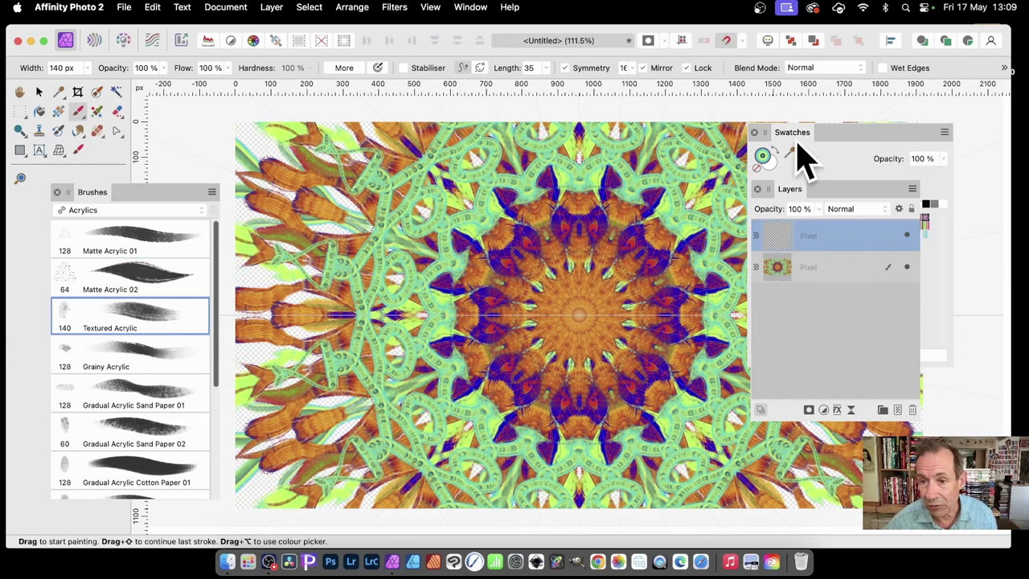
drag(797, 133, 741, 242)
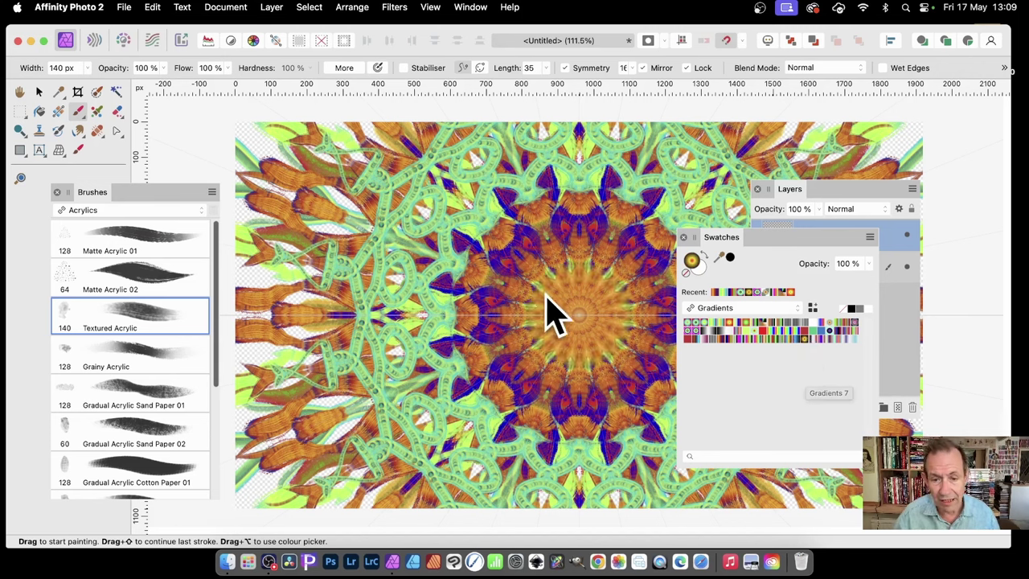
mouse_move(552, 257)
mouse_down()
mouse_move(488, 222)
mouse_move(483, 193)
mouse_move(427, 164)
mouse_move(436, 179)
mouse_move(381, 161)
mouse_move(368, 133)
mouse_move(334, 158)
mouse_move(315, 156)
mouse_move(248, 135)
mouse_move(236, 113)
mouse_up()
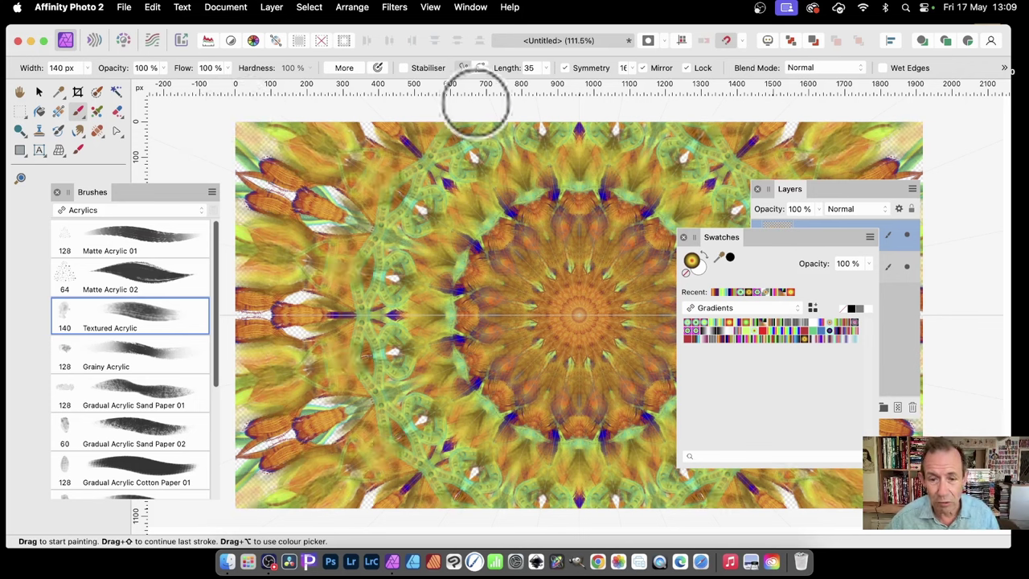
mouse_move(471, 103)
mouse_down()
mouse_move(682, 237)
mouse_move(672, 241)
mouse_move(689, 241)
mouse_up()
key(super+z)
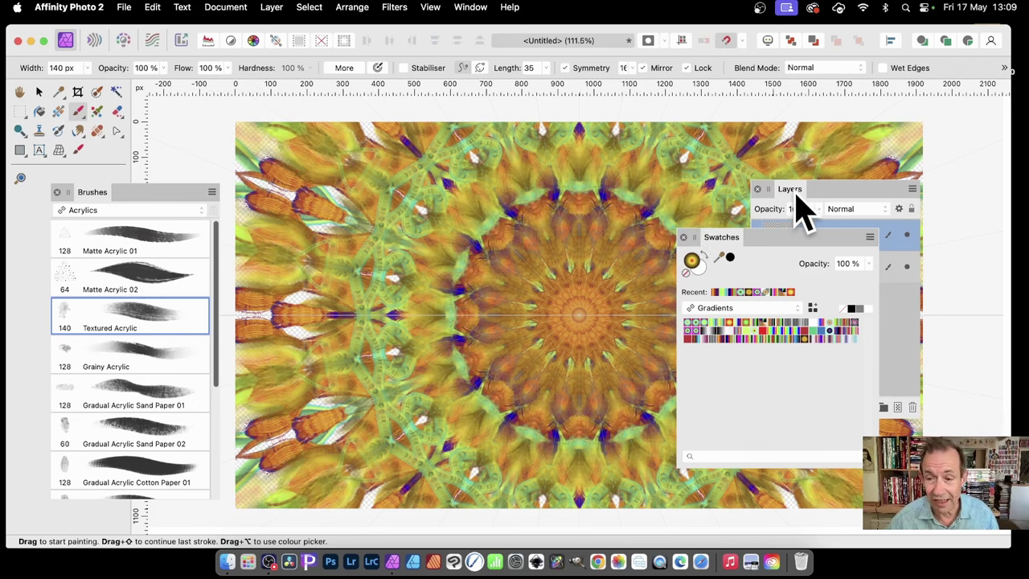
drag(796, 194, 651, 155)
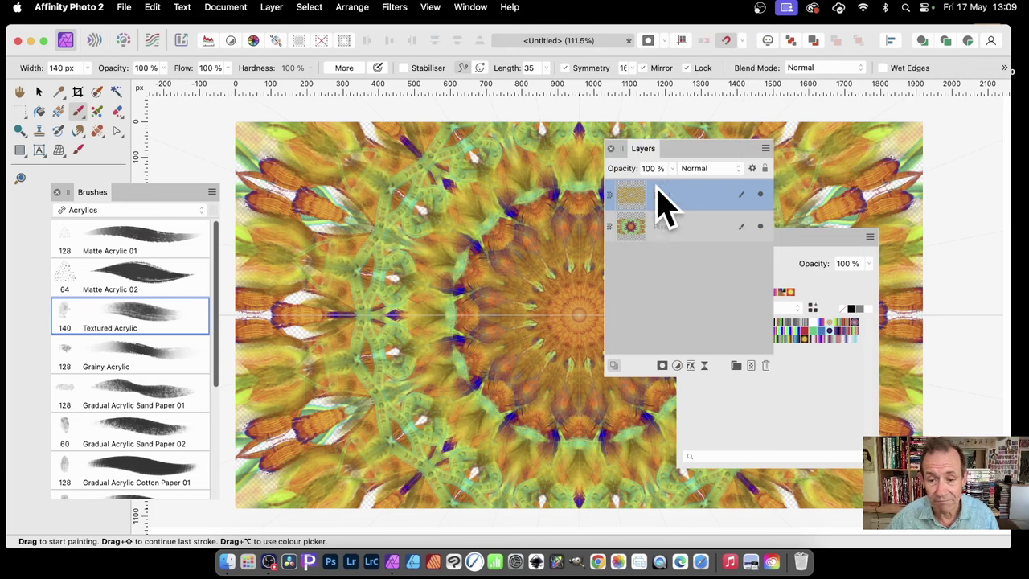
- Enable a 3D layer effect on the stroke layer with a 7.8 px radius
click(691, 365)
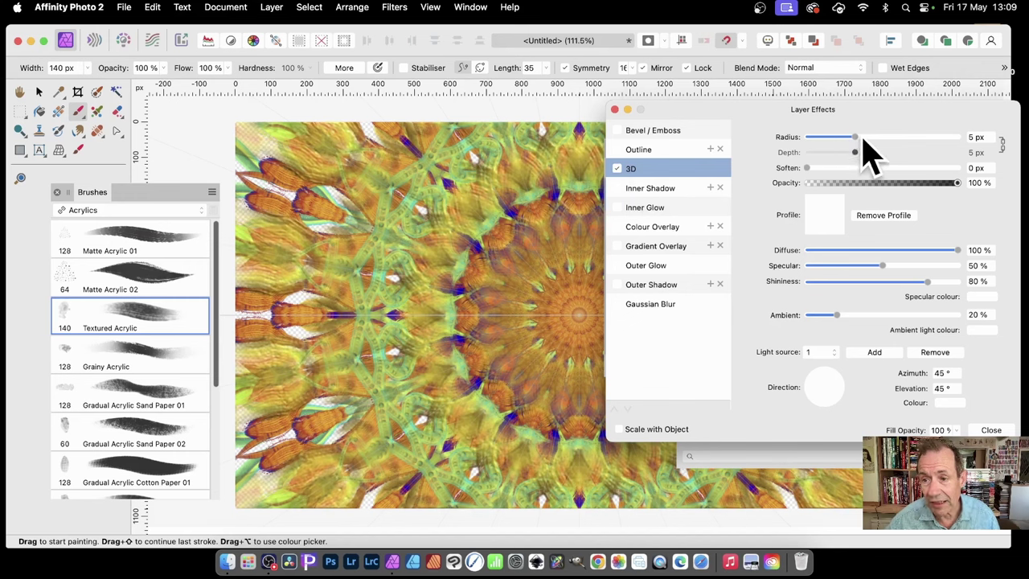
drag(865, 144, 885, 143)
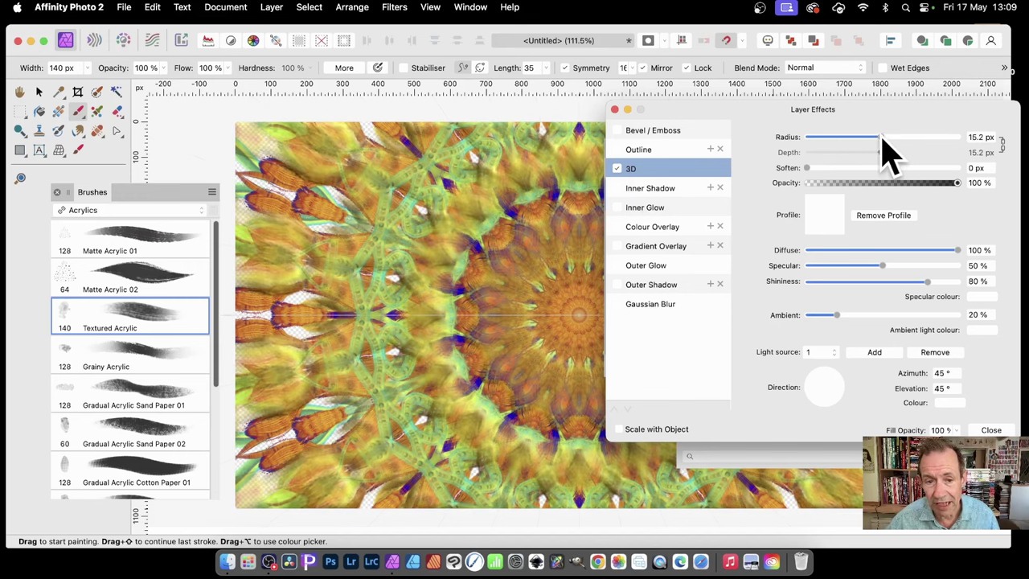
mouse_move(856, 146)
mouse_down()
mouse_move(864, 138)
mouse_move(844, 143)
mouse_move(862, 145)
mouse_up()
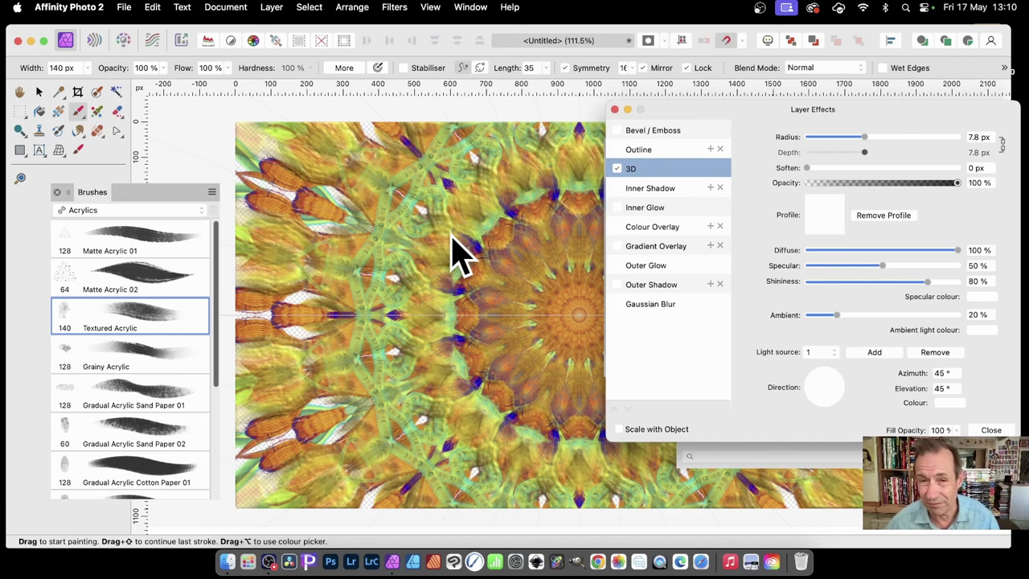
- Give the 3D effect a linear profile and light at 111.1° azimuth, 36.2° elevation
click(828, 224)
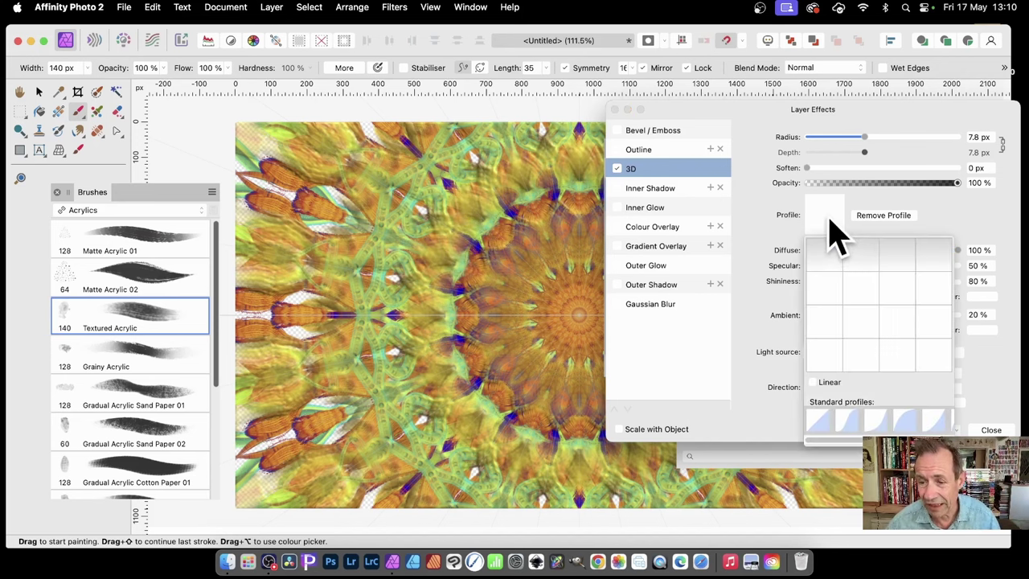
click(845, 420)
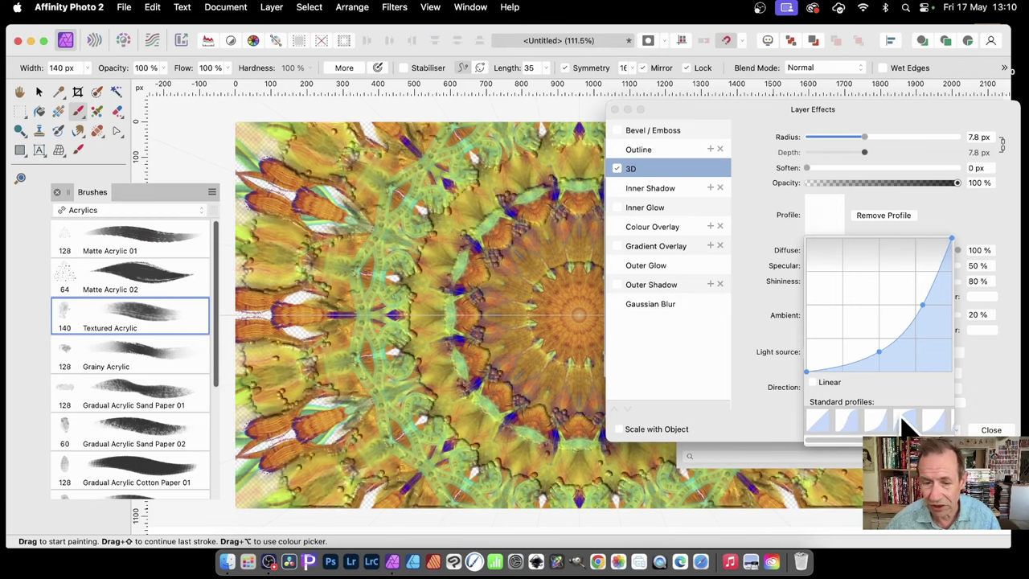
click(820, 426)
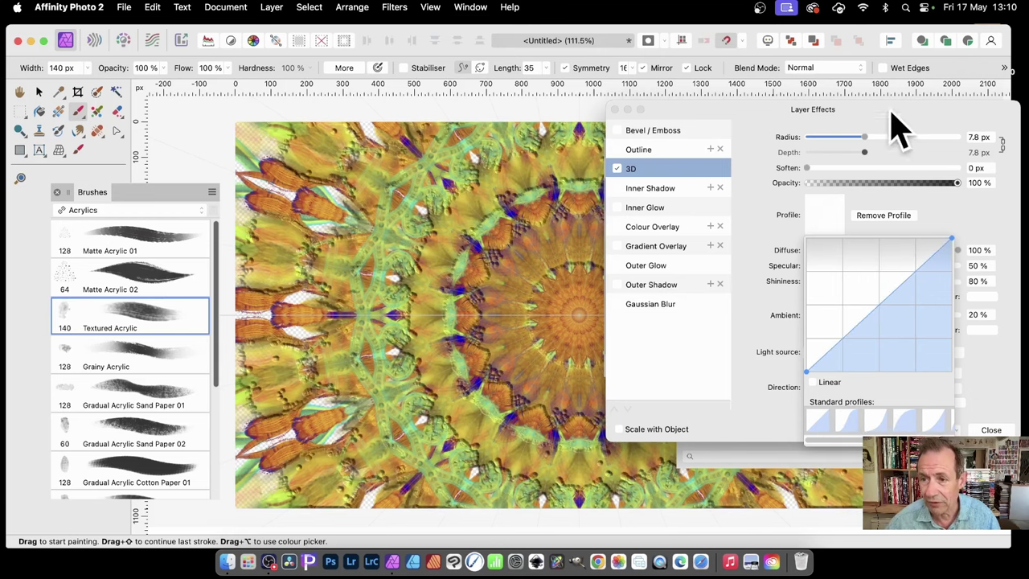
drag(882, 114, 359, 116)
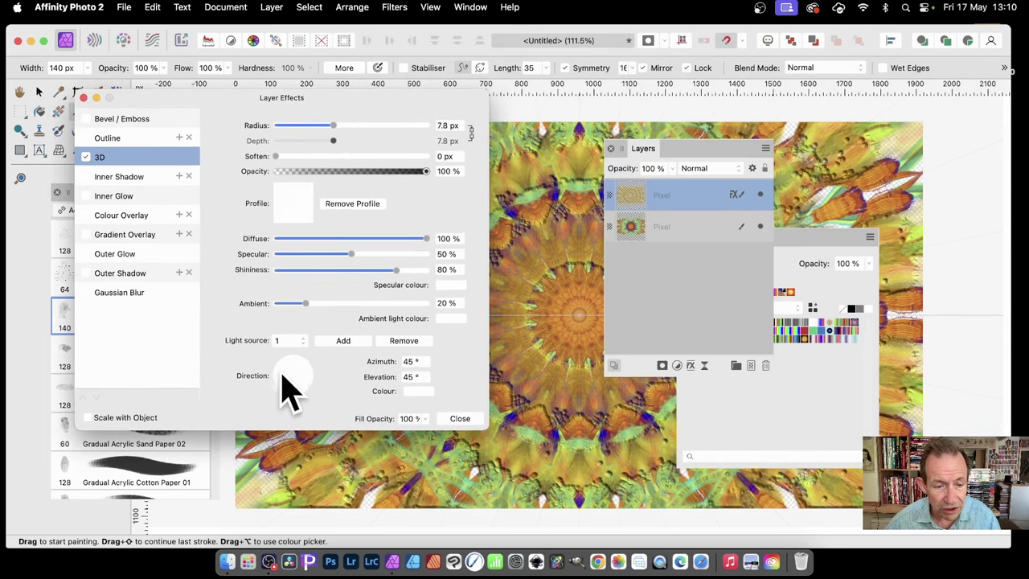
mouse_move(285, 379)
mouse_down()
mouse_move(292, 391)
mouse_move(304, 384)
mouse_move(291, 363)
mouse_up()
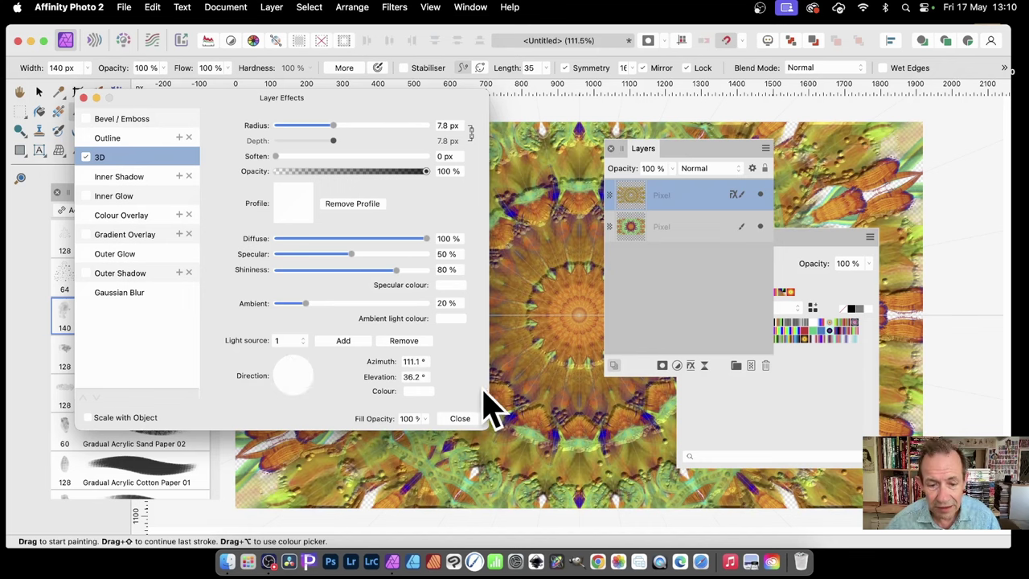
click(460, 419)
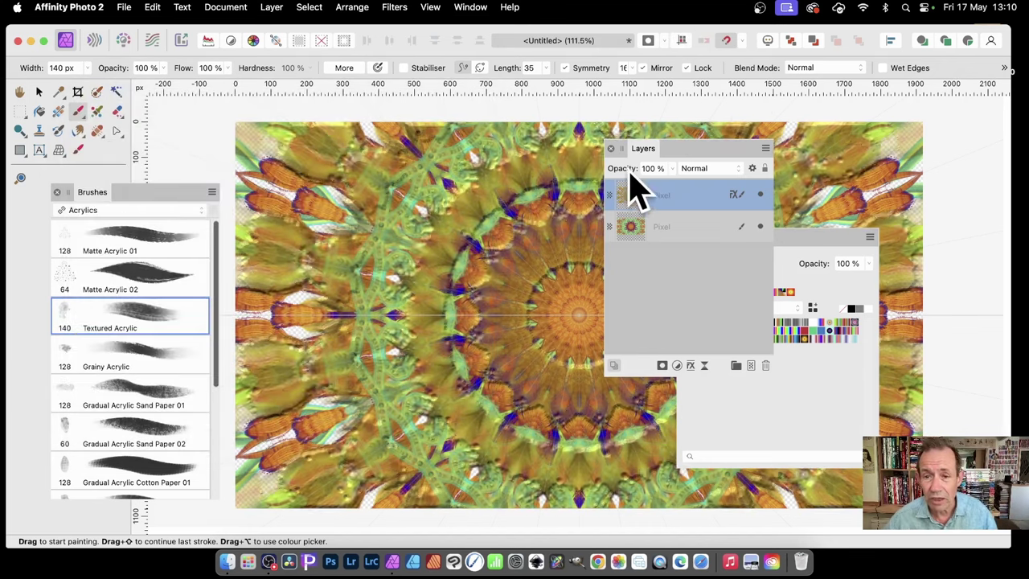
drag(646, 153, 741, 187)
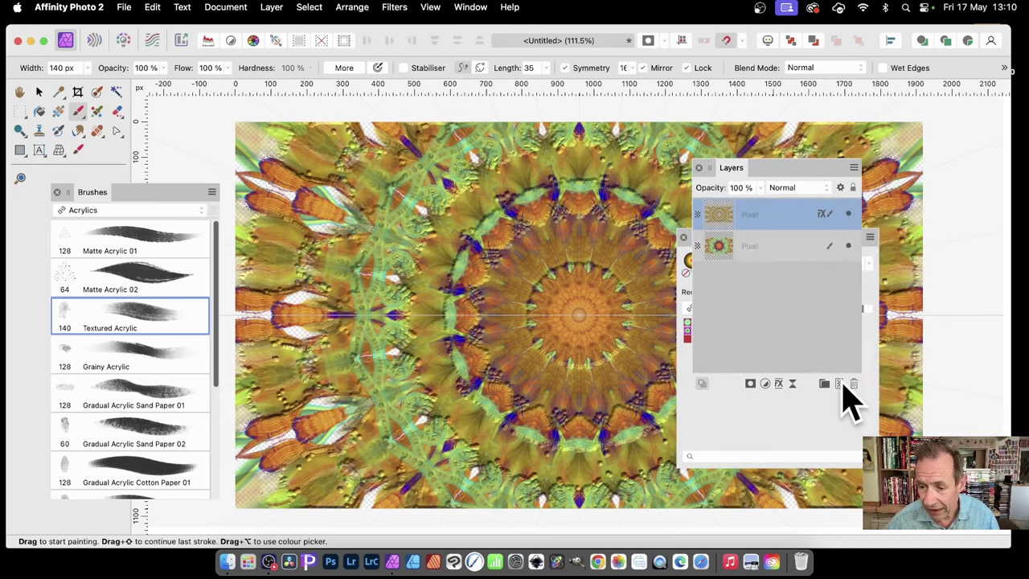
- On a new pixel layer, paint a turquoise Matte Acrylic 01 blob ring and raise flow to 58%
click(840, 384)
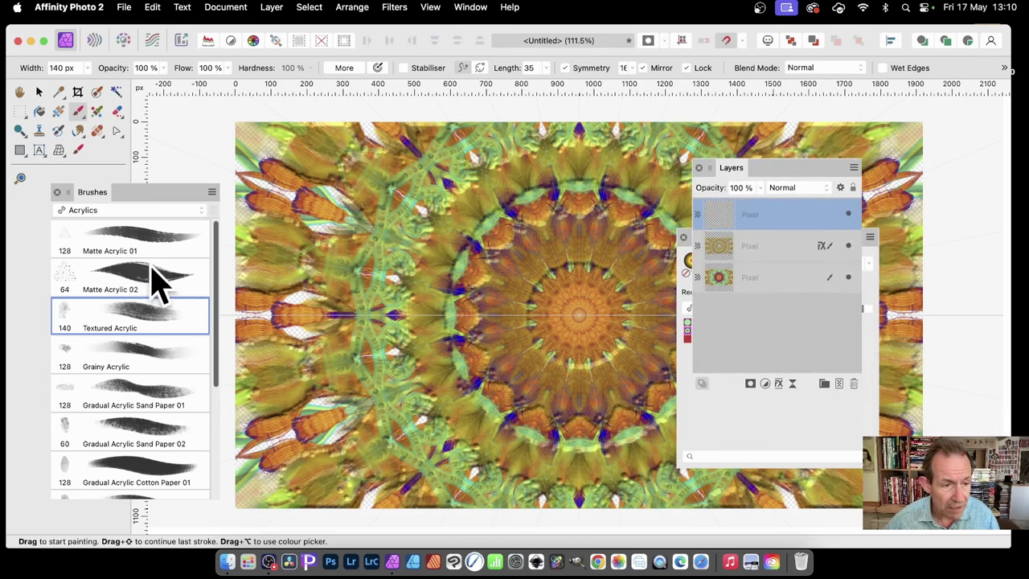
click(146, 235)
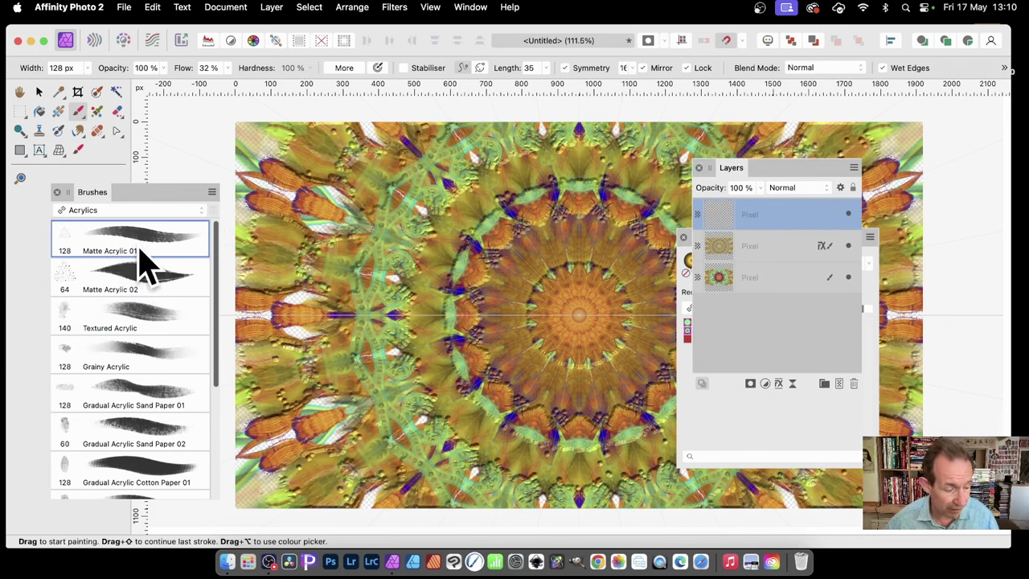
click(738, 440)
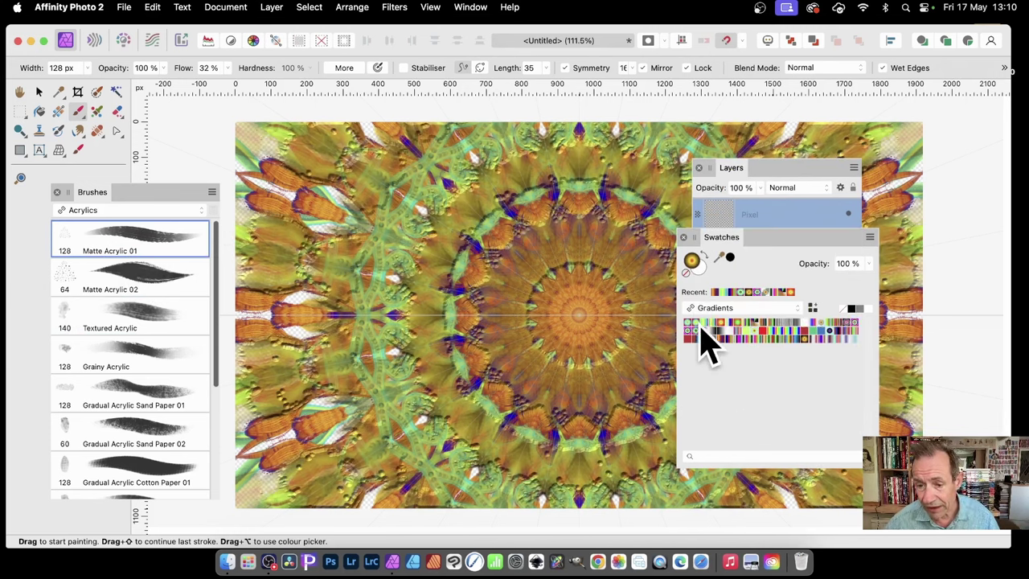
mouse_move(505, 287)
mouse_down()
mouse_move(434, 214)
mouse_move(445, 233)
mouse_move(361, 177)
mouse_move(340, 115)
mouse_up()
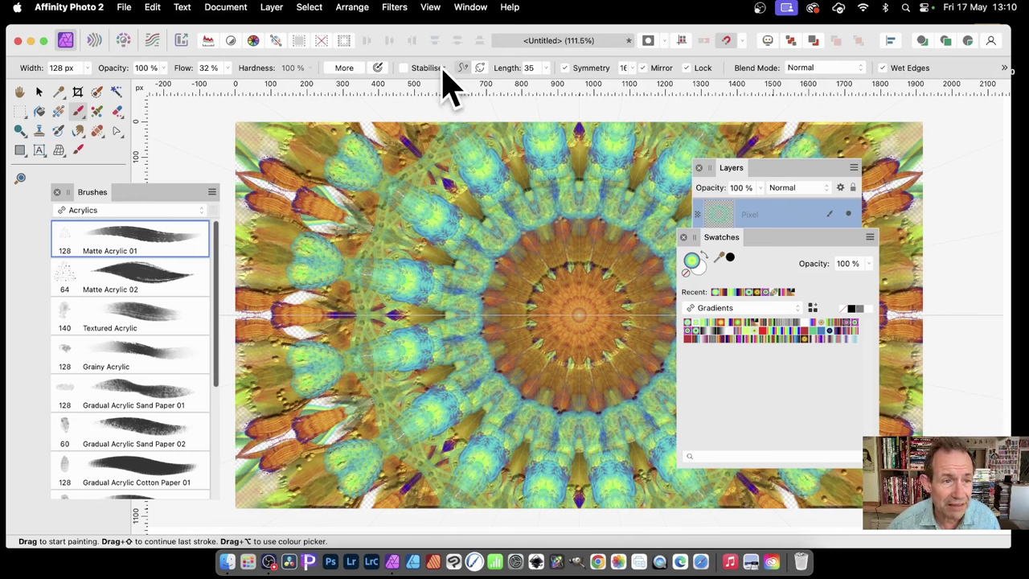
mouse_move(227, 71)
mouse_down()
mouse_move(230, 87)
mouse_move(259, 83)
mouse_up()
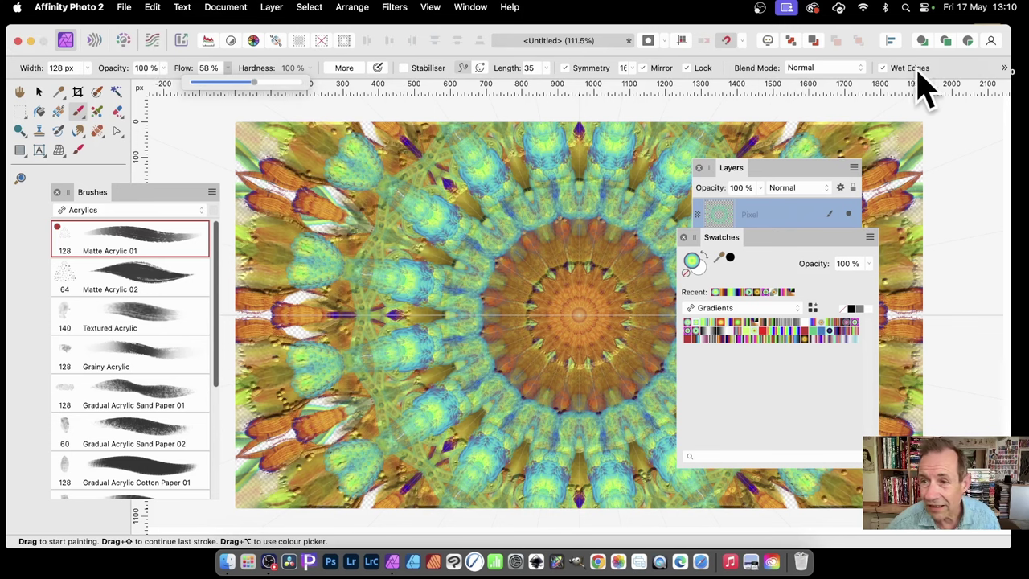
- Switch the brush to Multiply and paint green symmetric dabs around the ring and orange inner ring
click(862, 71)
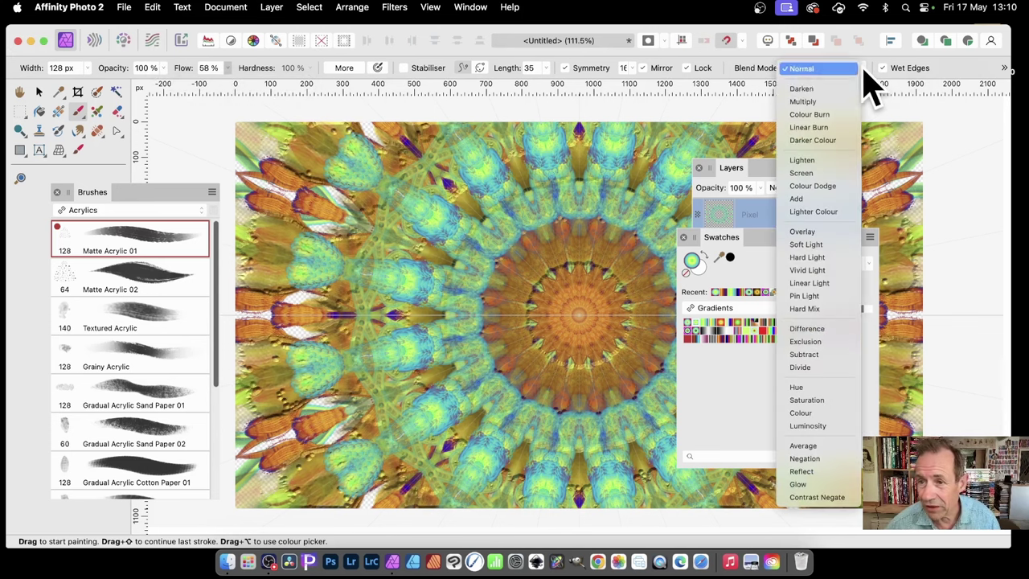
click(830, 103)
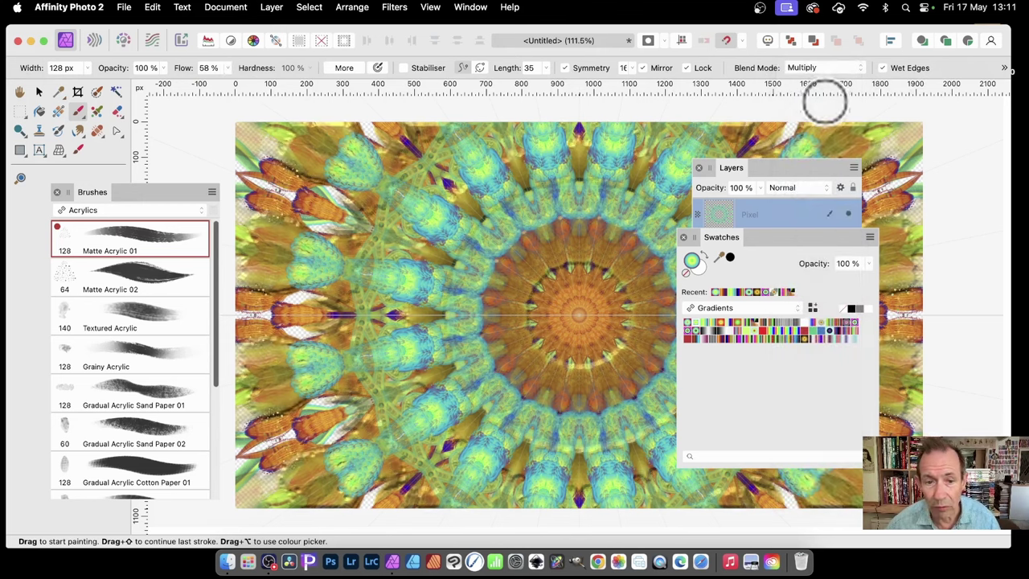
mouse_move(496, 217)
mouse_down()
mouse_move(455, 158)
mouse_move(434, 170)
mouse_move(386, 152)
mouse_move(365, 164)
mouse_move(305, 156)
mouse_move(314, 131)
mouse_up()
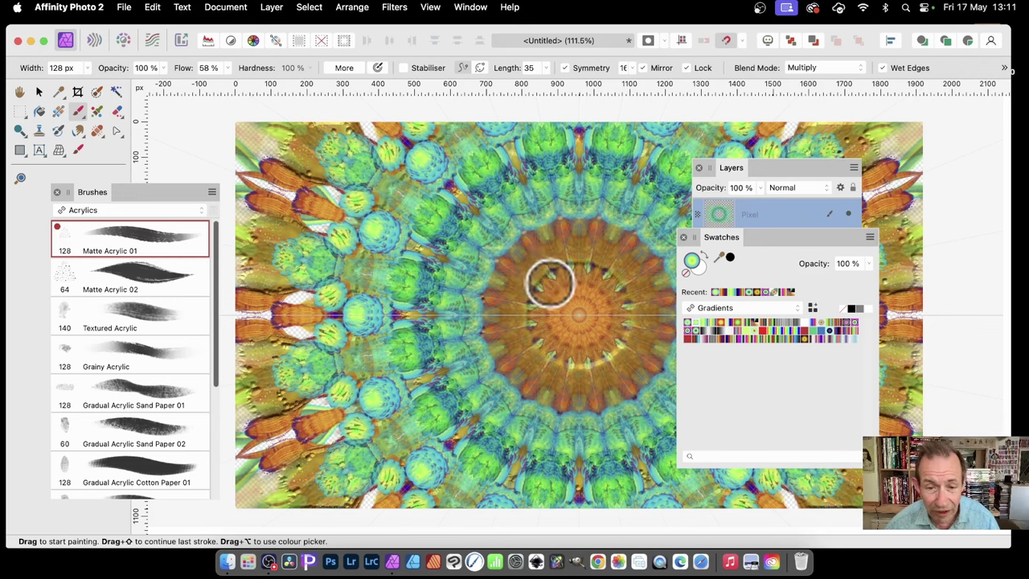
mouse_move(551, 283)
mouse_down()
mouse_move(517, 248)
mouse_move(455, 215)
mouse_move(614, 233)
mouse_move(626, 266)
mouse_move(552, 248)
mouse_move(522, 209)
mouse_move(581, 239)
mouse_up()
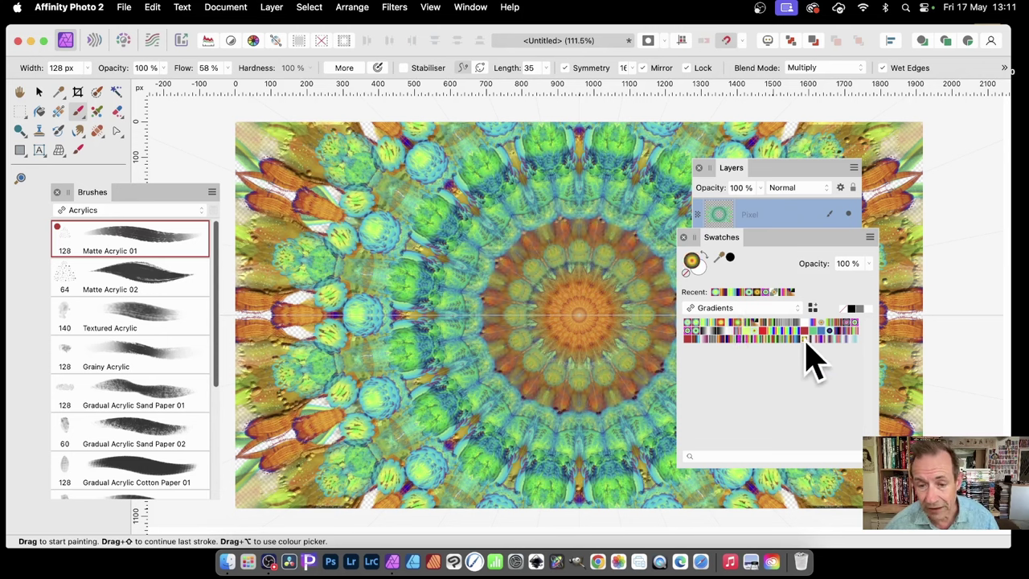
- Add dark-green dabs around the second ring and left side, undoing the last two strokes
mouse_move(460, 196)
mouse_down()
mouse_move(490, 218)
mouse_move(485, 211)
mouse_up()
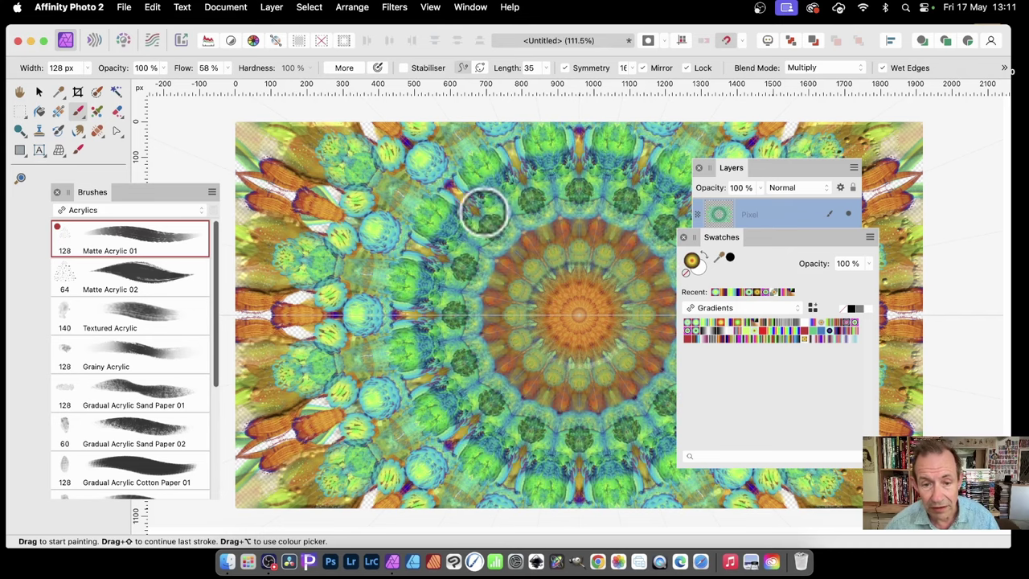
mouse_move(427, 184)
mouse_down()
mouse_move(394, 228)
mouse_move(315, 184)
mouse_move(351, 208)
mouse_move(331, 229)
mouse_move(323, 201)
mouse_move(332, 214)
mouse_move(284, 180)
mouse_move(327, 184)
mouse_move(326, 249)
mouse_move(370, 211)
mouse_up()
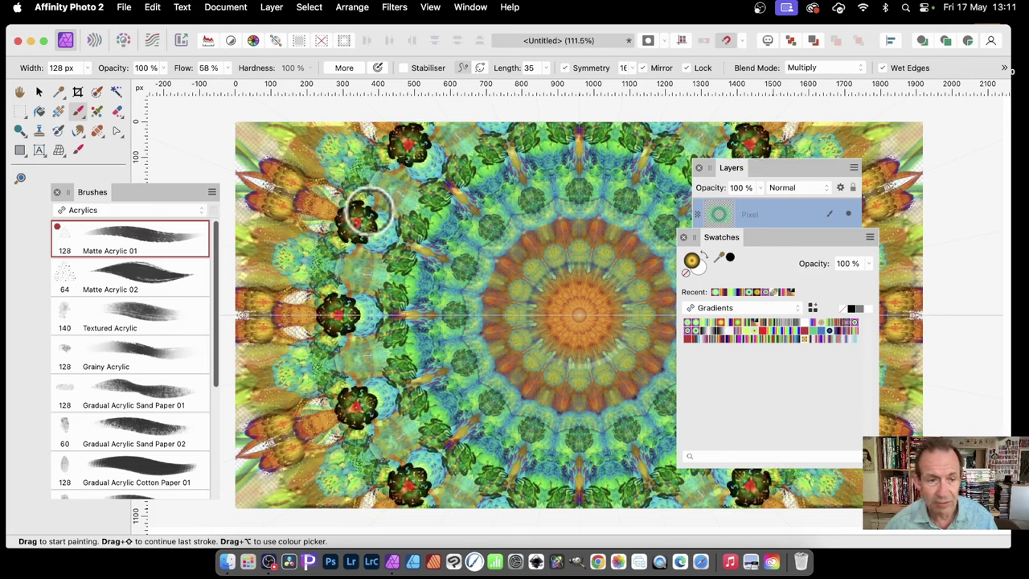
key(super+z)
click(659, 356)
key(super+z)
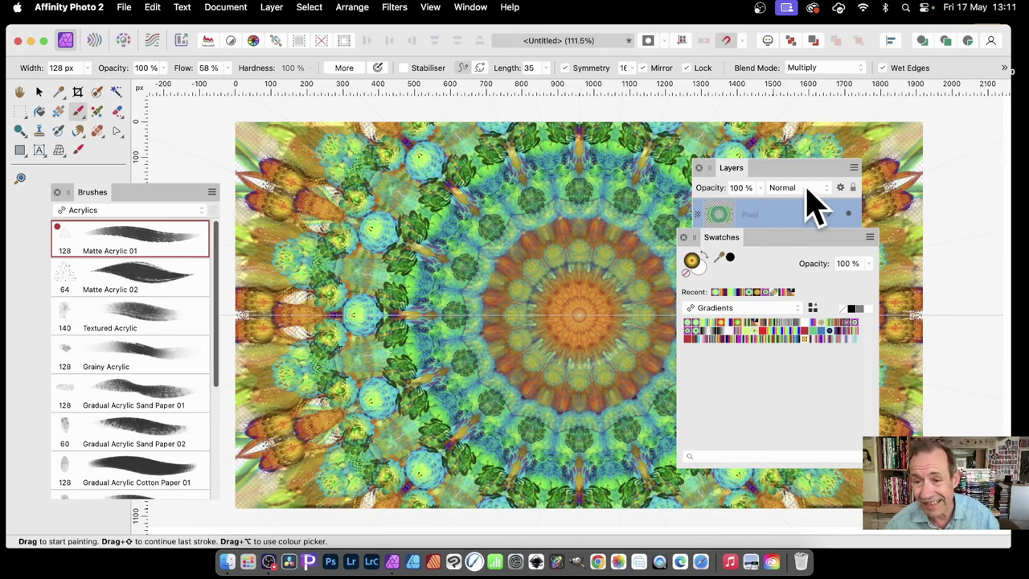
- Add a 3D effect with a 9.3 px radius to the turquoise-and-green leaf layer
click(768, 171)
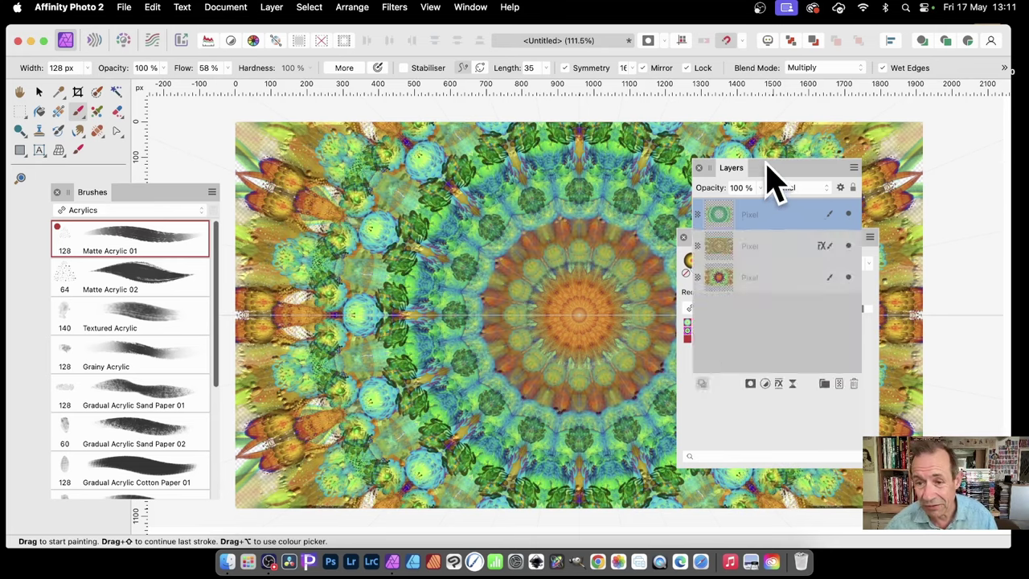
click(778, 383)
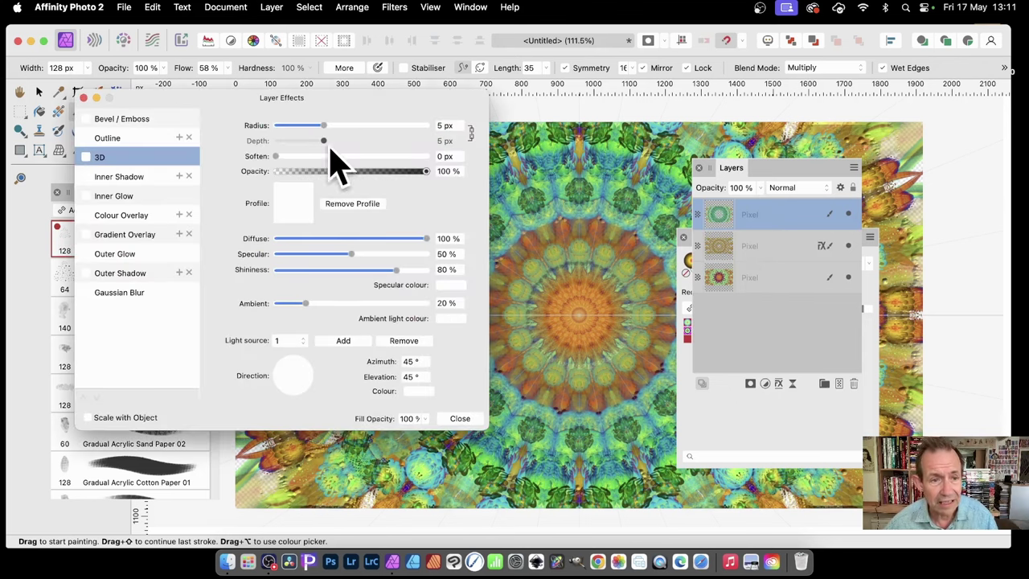
click(87, 157)
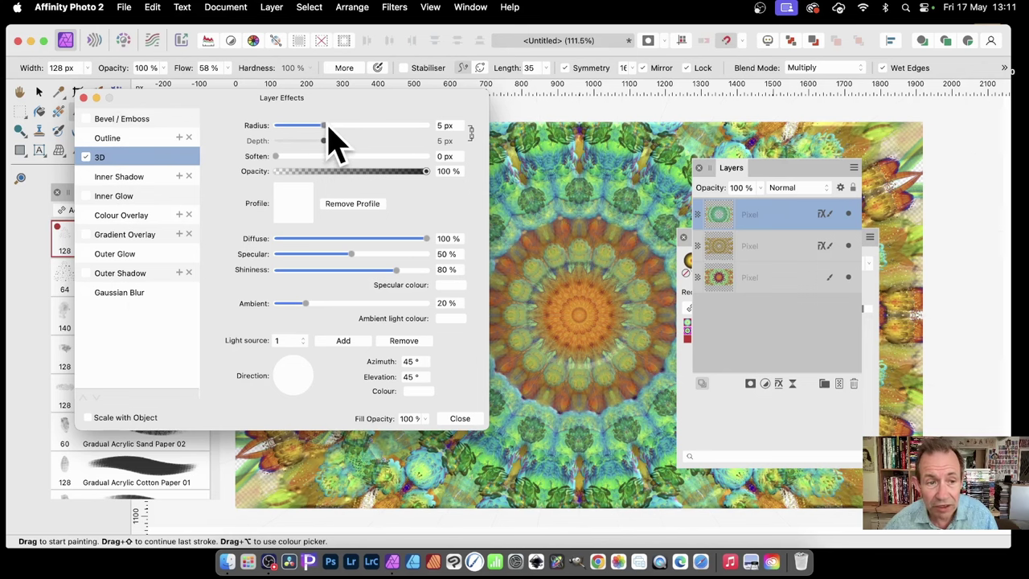
mouse_move(333, 129)
mouse_down()
mouse_move(357, 128)
mouse_move(338, 129)
mouse_up()
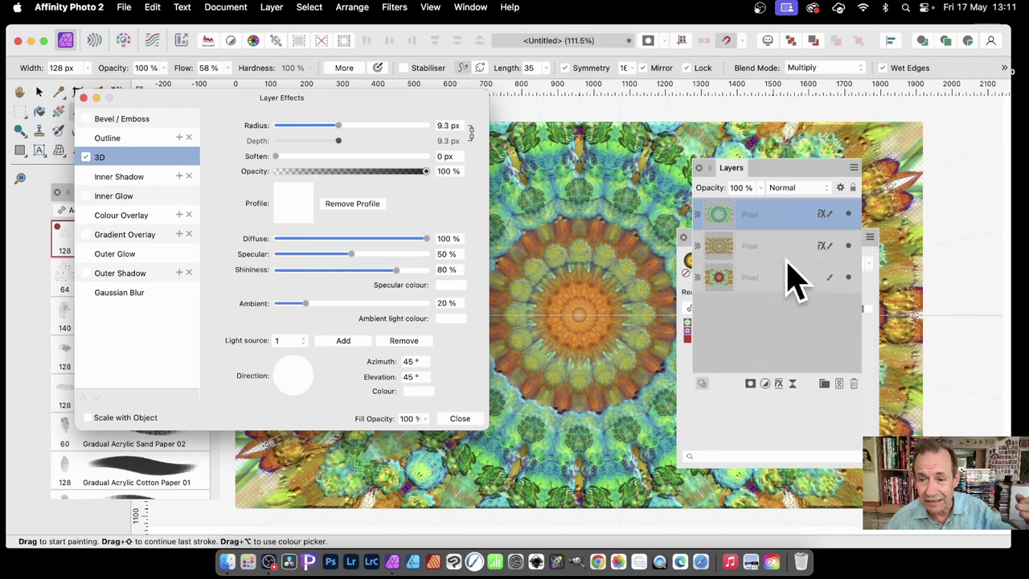
click(460, 419)
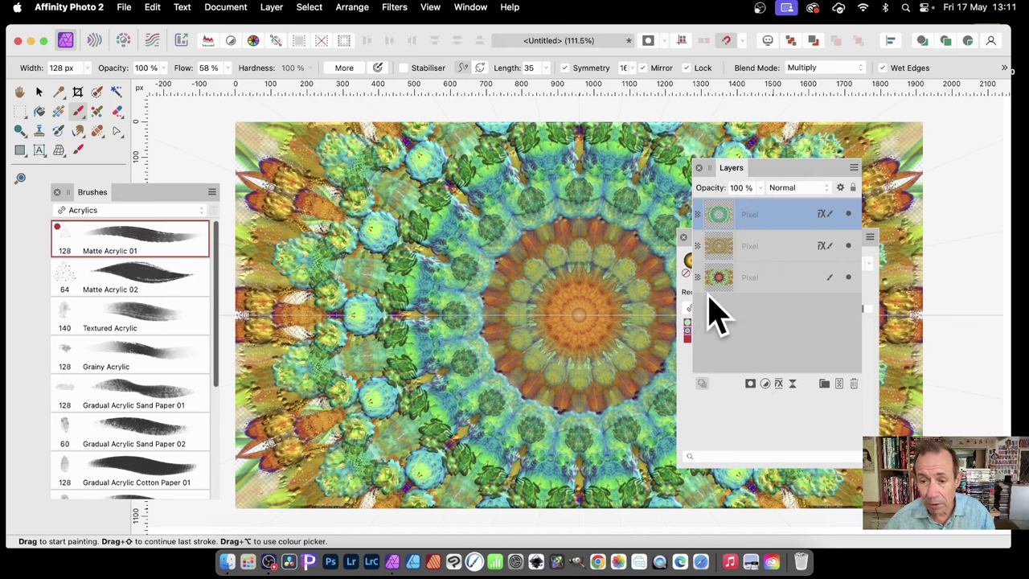
- Select all three mandala pixel layers and merge them into one layer with Merge Selected
shift+click(775, 283)
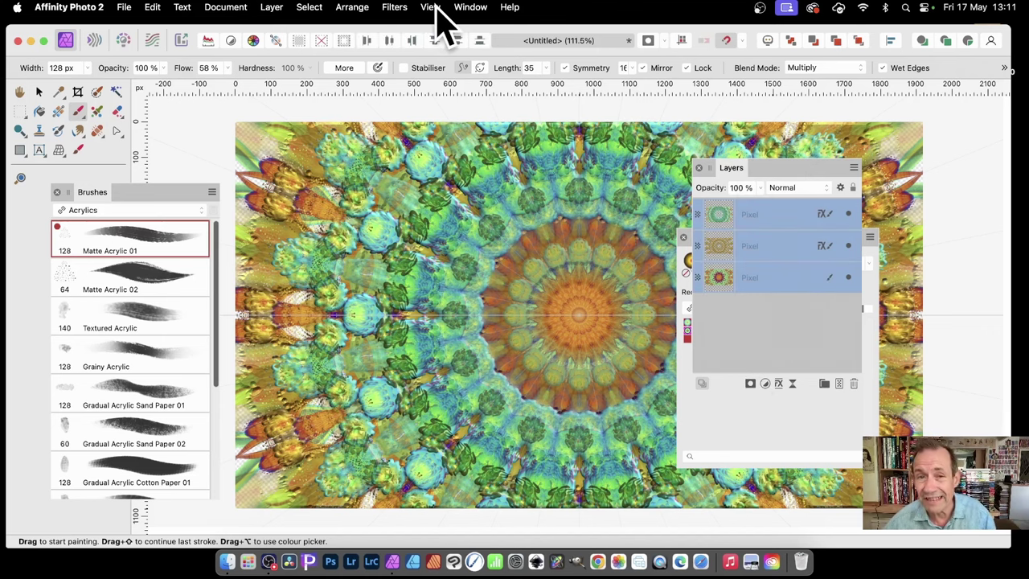
click(272, 6)
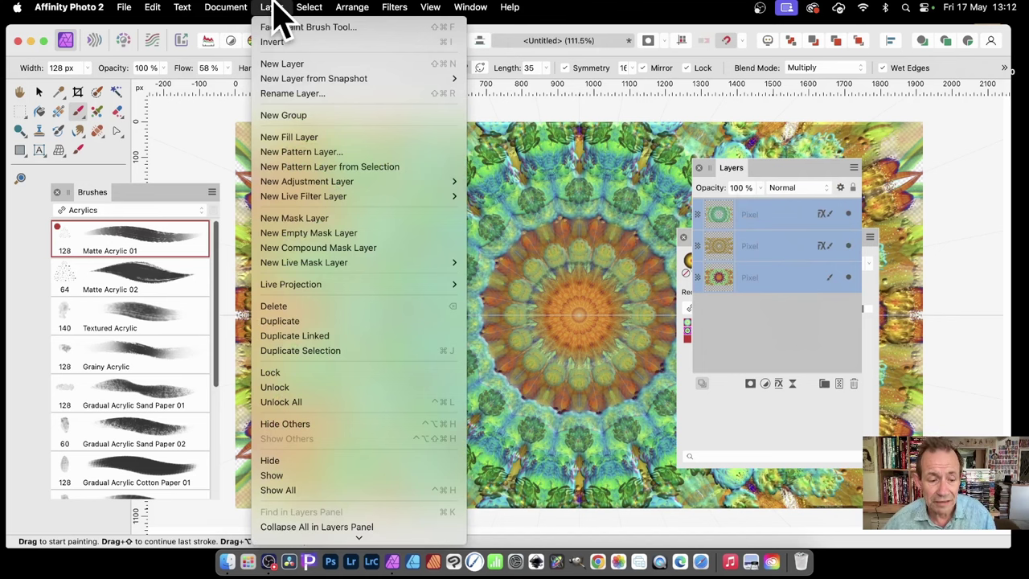
scroll(322, 362, down, 5)
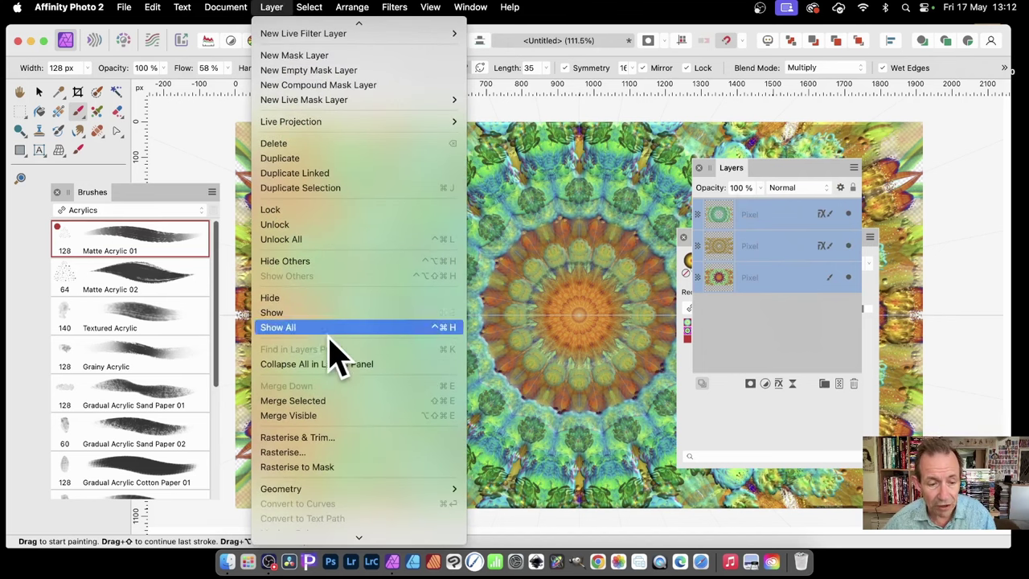
click(312, 404)
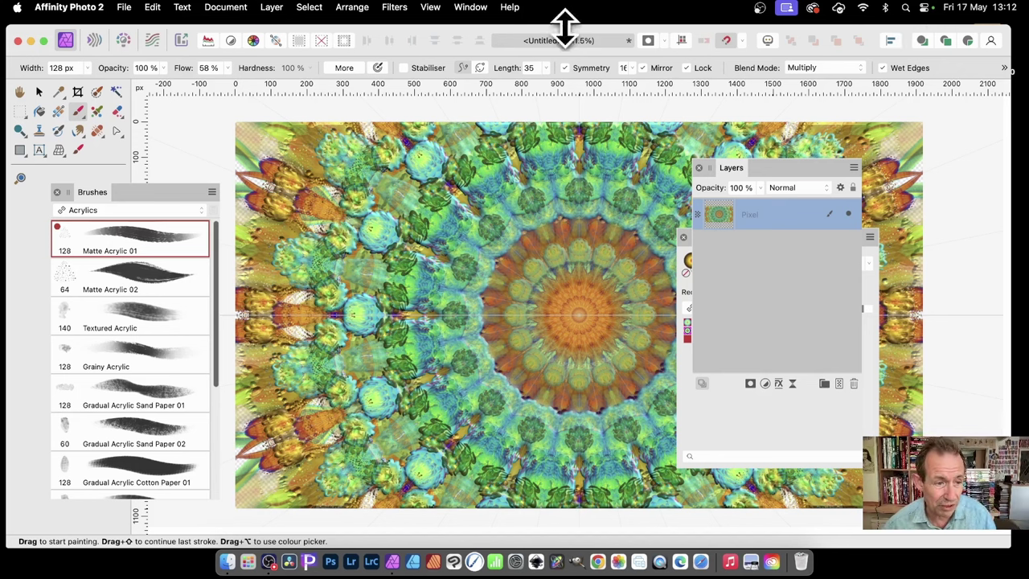
click(137, 211)
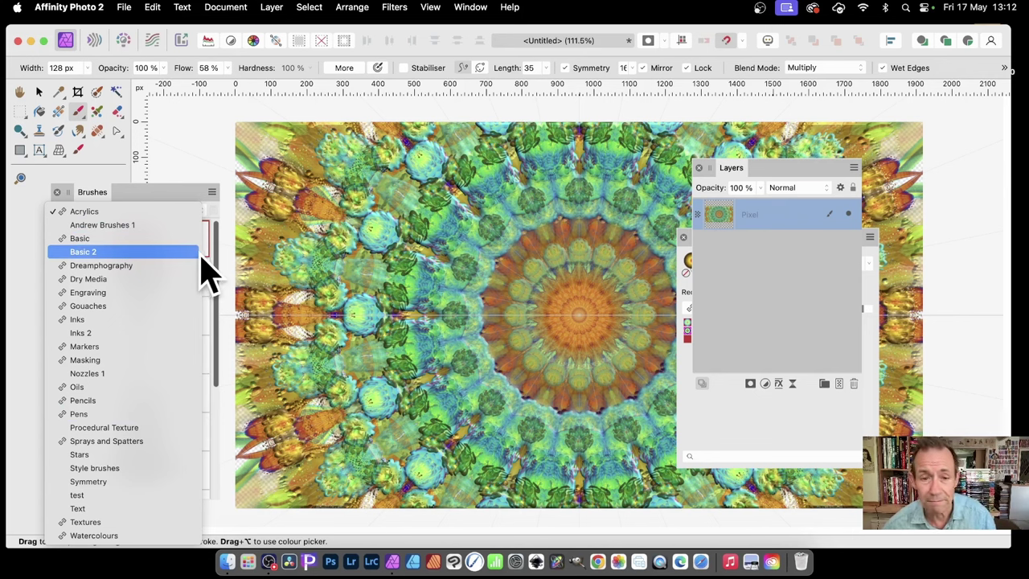
- Open the Distort > Mirror filter and set the number of mirrors to 6
click(405, 6)
click(395, 8)
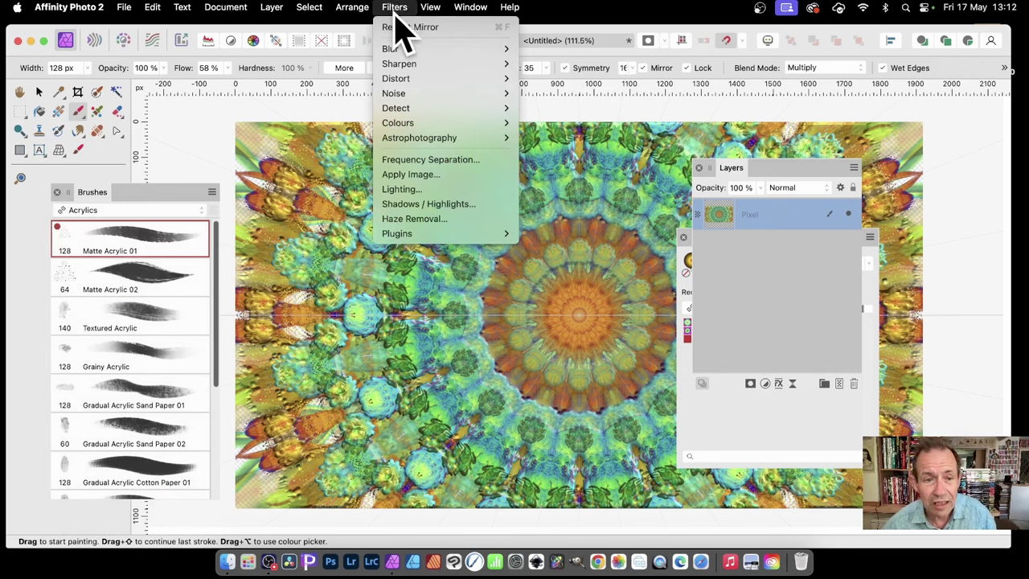
mouse_move(408, 79)
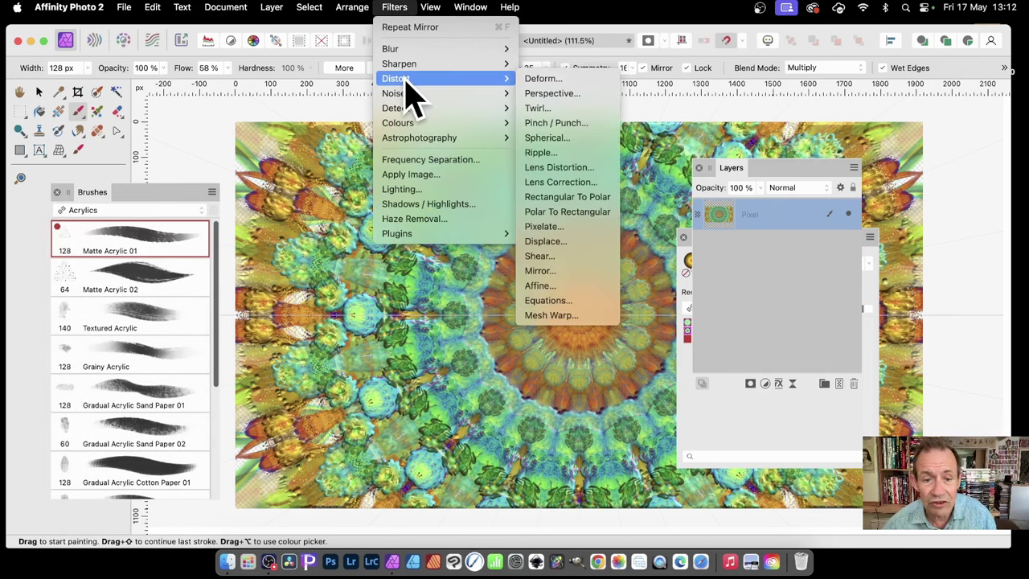
click(560, 273)
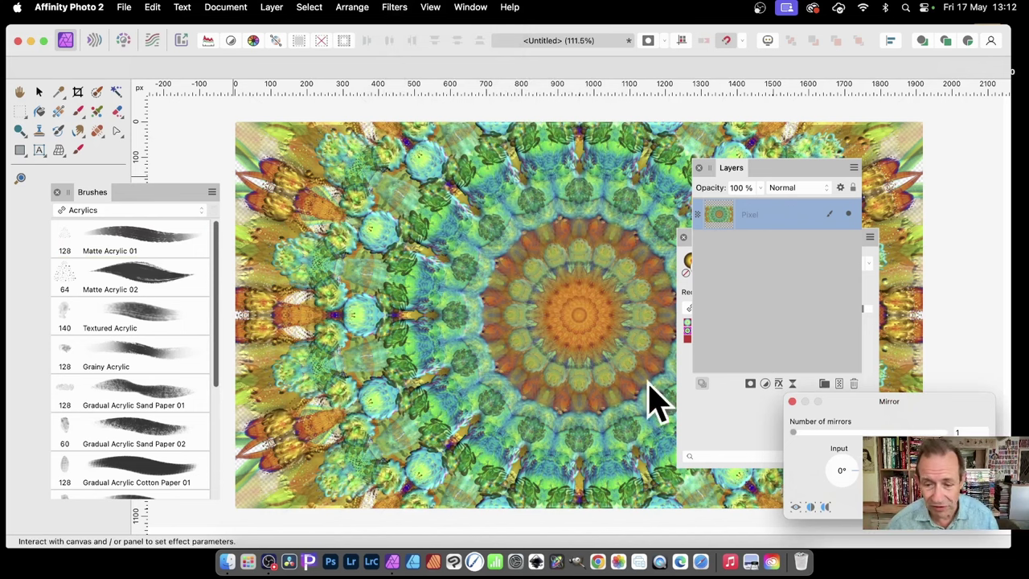
drag(882, 408, 336, 277)
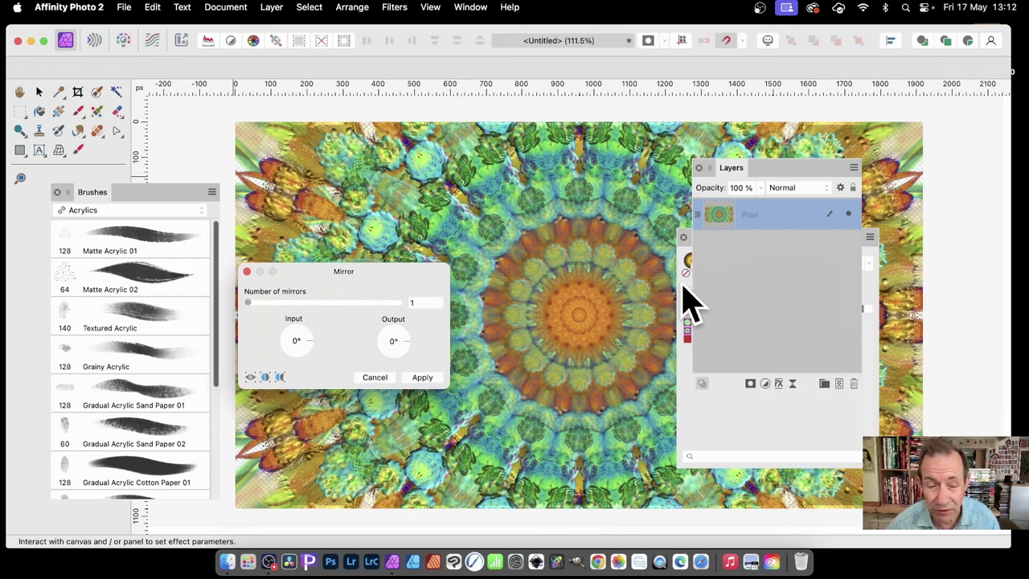
drag(250, 304, 275, 302)
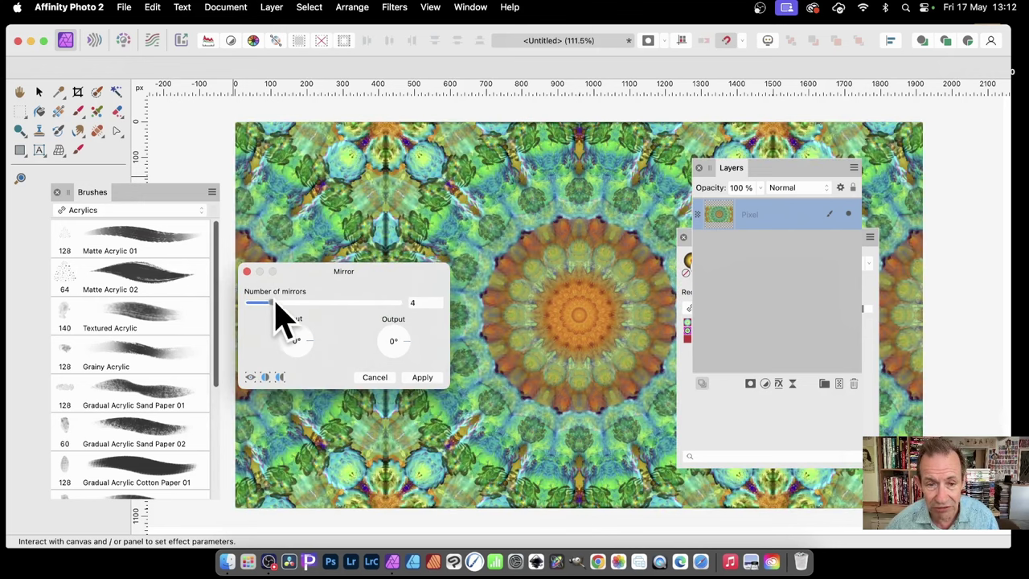
drag(356, 271, 701, 253)
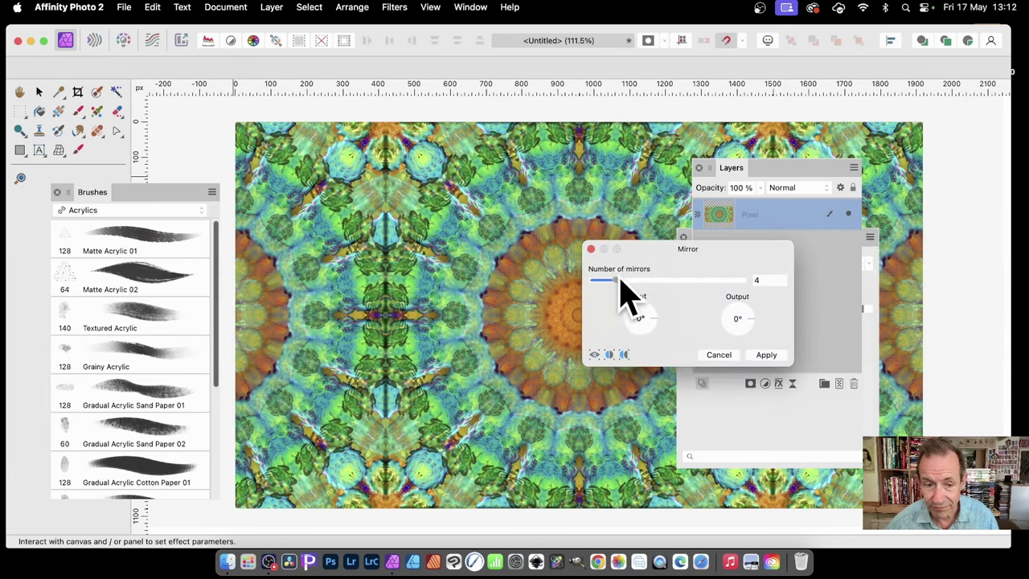
mouse_move(618, 279)
mouse_down()
mouse_move(674, 280)
mouse_move(637, 282)
mouse_up()
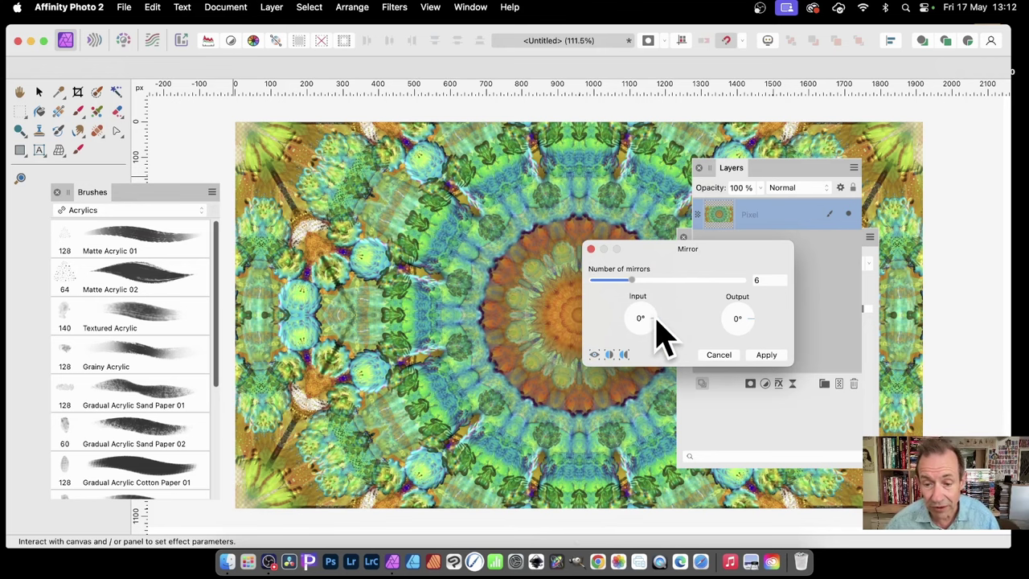
- Set the Mirror input angle to 166° and output angle to 225°, then apply
drag(657, 333, 699, 304)
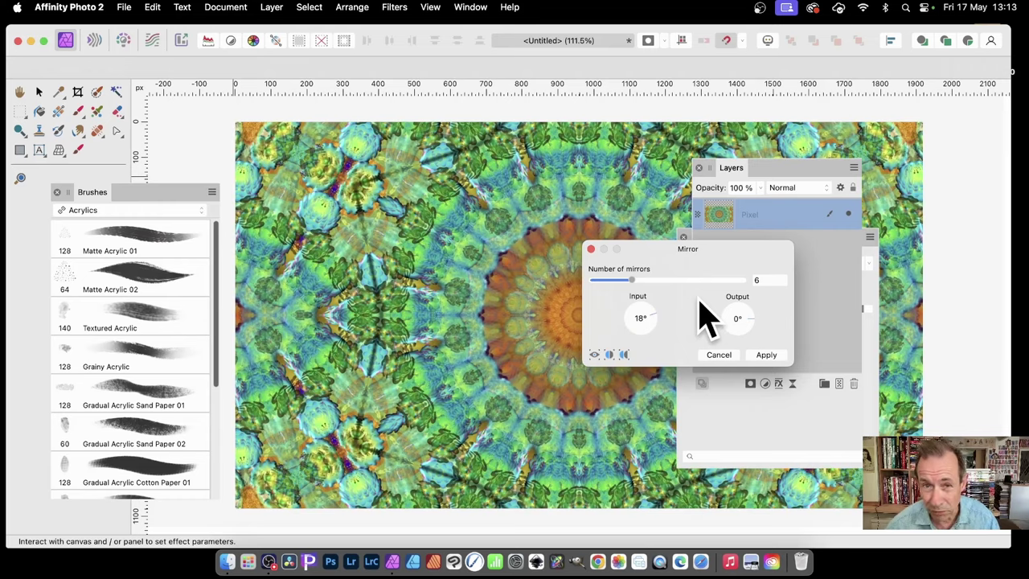
drag(698, 299, 690, 354)
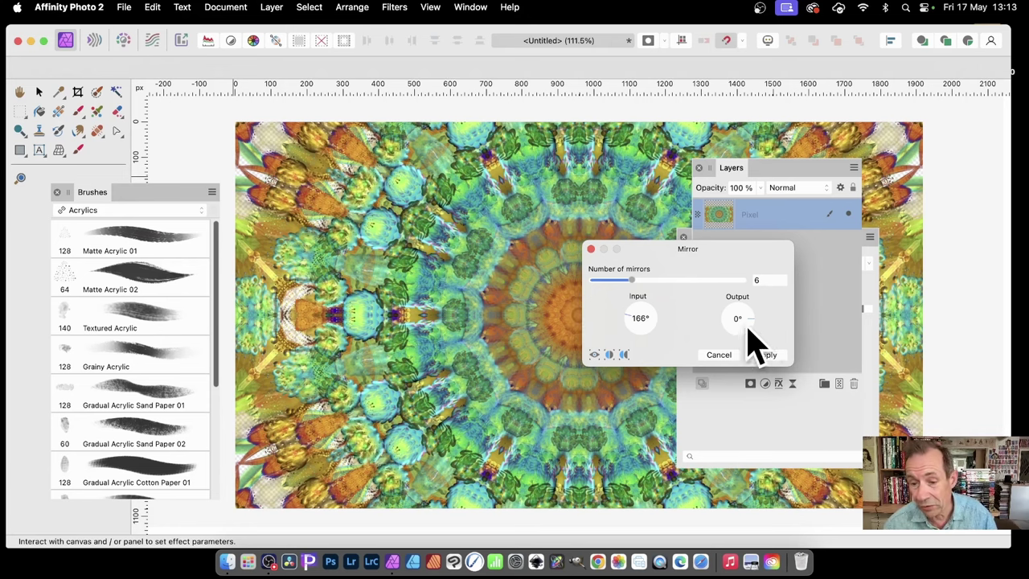
mouse_move(754, 324)
mouse_down()
mouse_move(715, 358)
mouse_move(746, 340)
mouse_up()
mouse_move(642, 280)
mouse_down()
mouse_move(666, 281)
mouse_move(633, 281)
mouse_up()
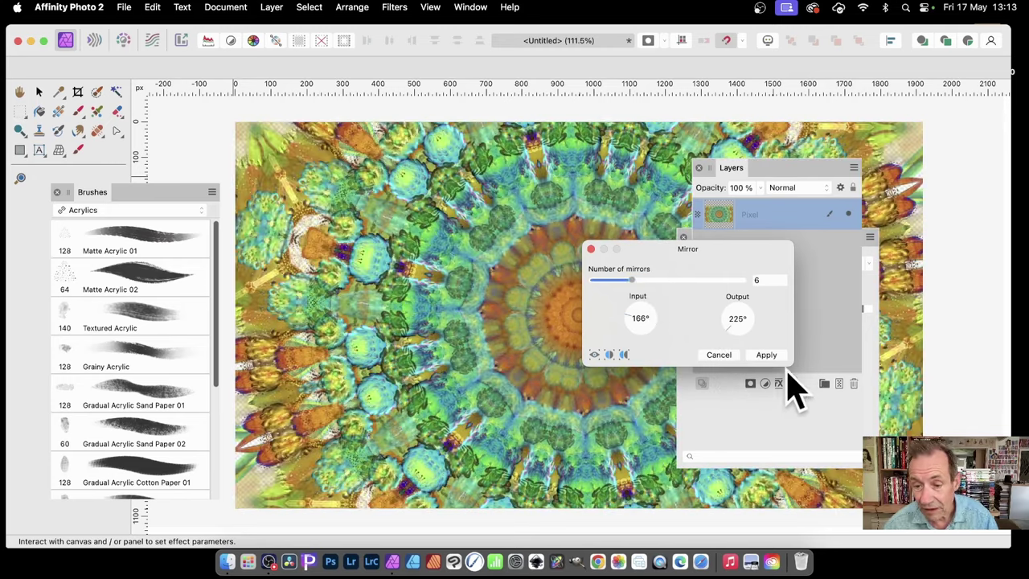
click(768, 354)
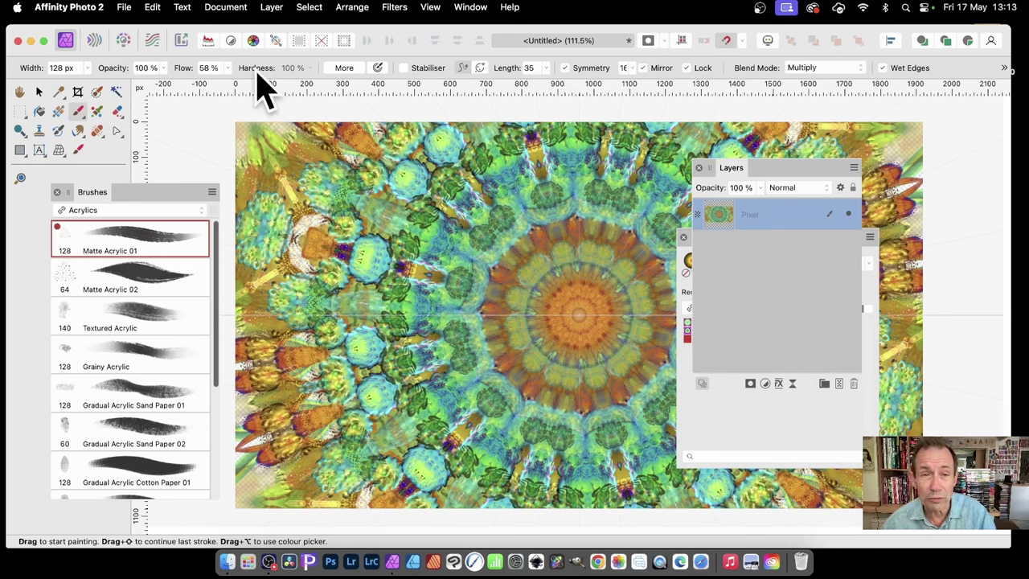
- Repeat the Mirror filter and paint darker symmetric strokes around the middle ring
click(394, 8)
click(402, 29)
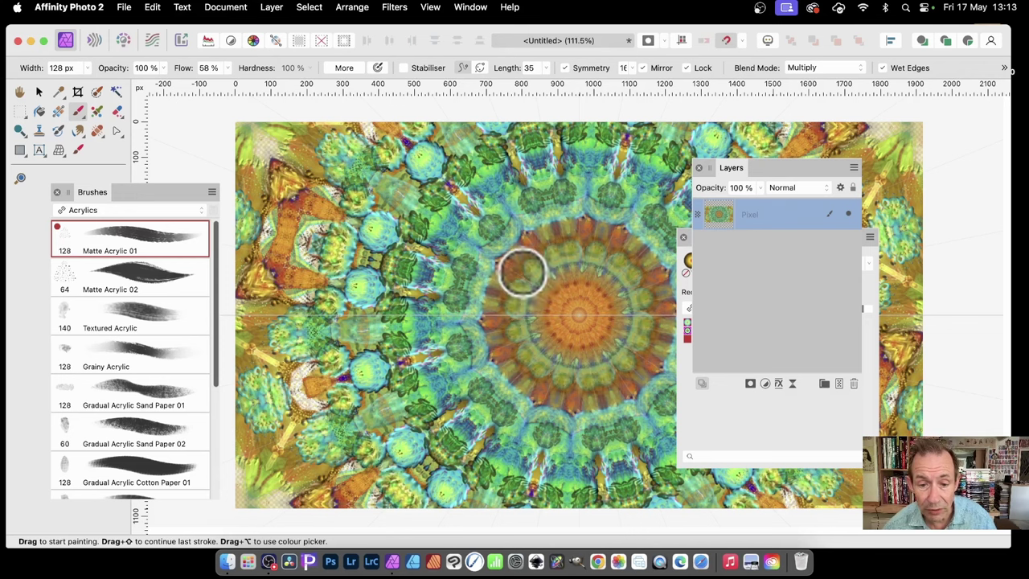
mouse_move(521, 269)
mouse_down()
mouse_move(467, 194)
mouse_move(417, 201)
mouse_move(423, 189)
mouse_move(381, 177)
mouse_up()
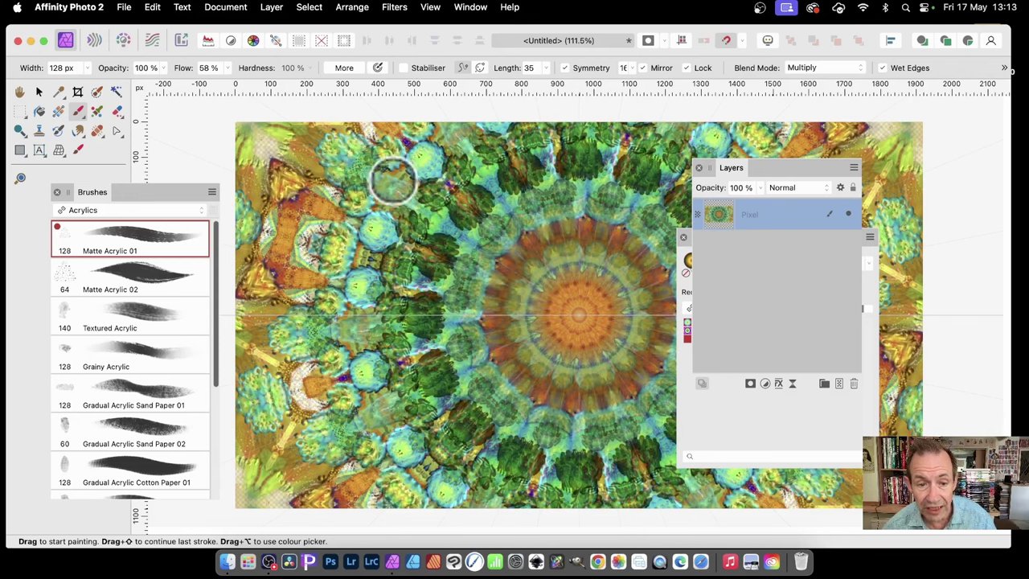
click(143, 323)
click(734, 415)
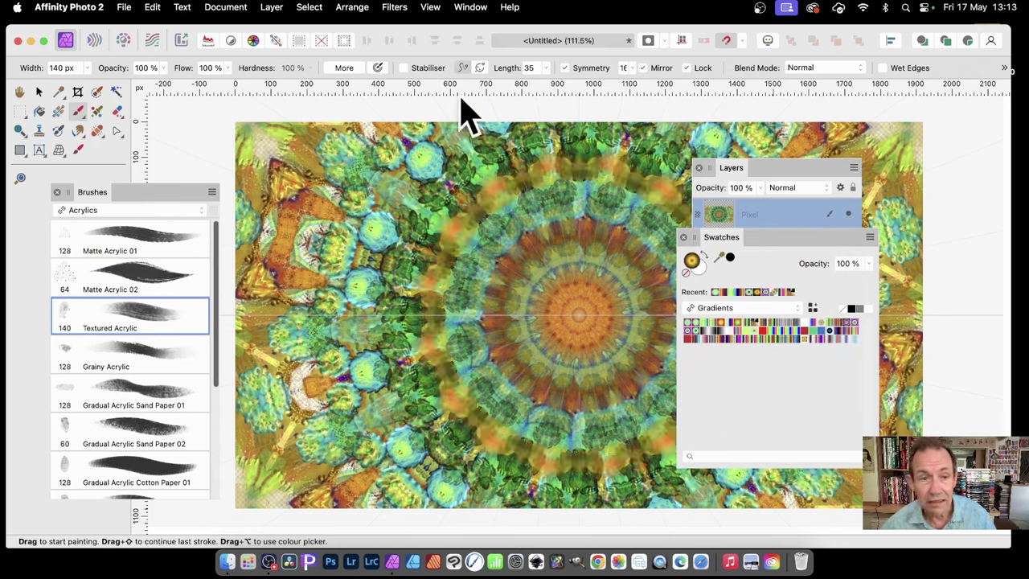
- At 36 px brush width, paint yellow-orange rays around the centre, undoing the last stroke
click(86, 71)
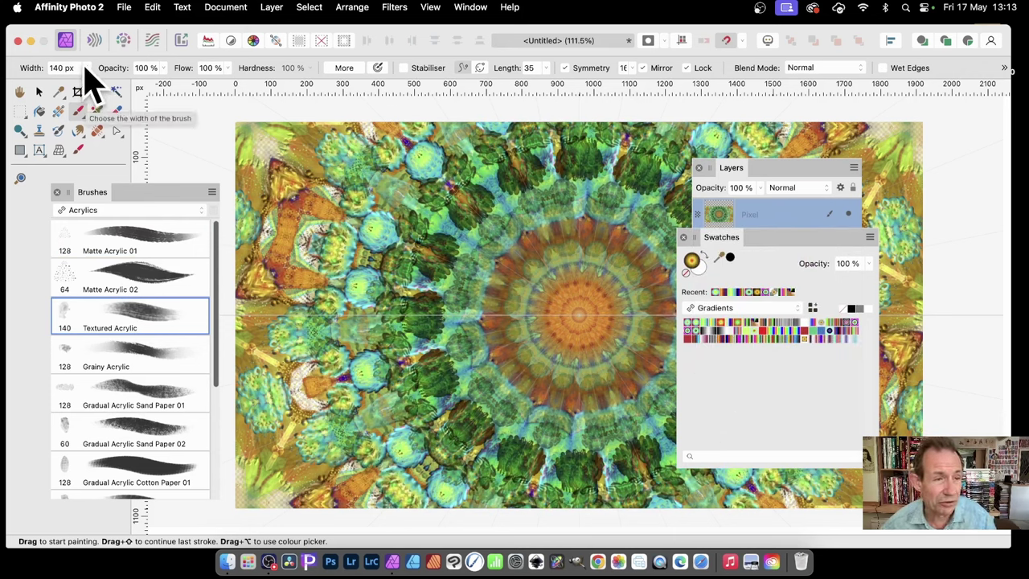
drag(83, 89, 63, 85)
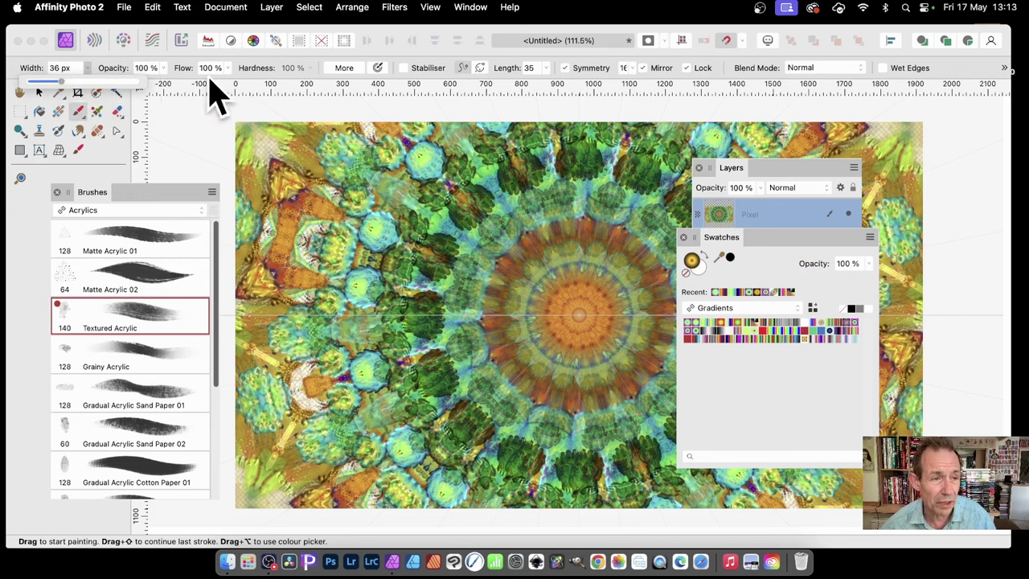
mouse_move(526, 246)
mouse_down()
mouse_move(508, 208)
mouse_move(522, 225)
mouse_move(490, 184)
mouse_move(534, 210)
mouse_move(518, 190)
mouse_move(527, 149)
mouse_move(487, 131)
mouse_move(445, 169)
mouse_move(456, 182)
mouse_move(426, 149)
mouse_move(394, 188)
mouse_move(353, 156)
mouse_move(308, 142)
mouse_move(336, 173)
mouse_move(312, 168)
mouse_move(272, 141)
mouse_move(310, 171)
mouse_move(293, 167)
mouse_move(274, 128)
mouse_up()
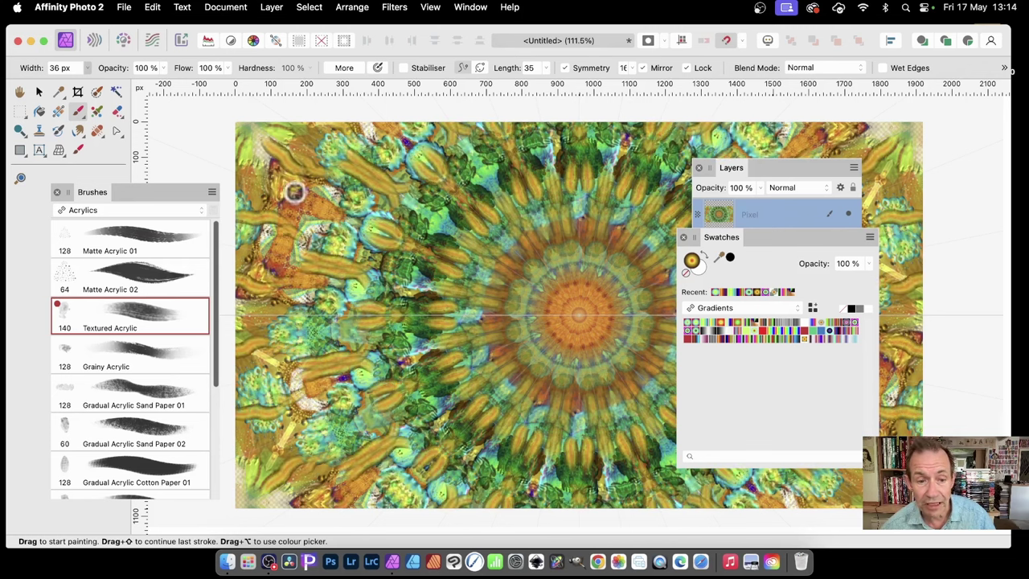
mouse_move(338, 364)
mouse_down()
mouse_move(275, 383)
mouse_move(294, 406)
mouse_move(343, 418)
mouse_up()
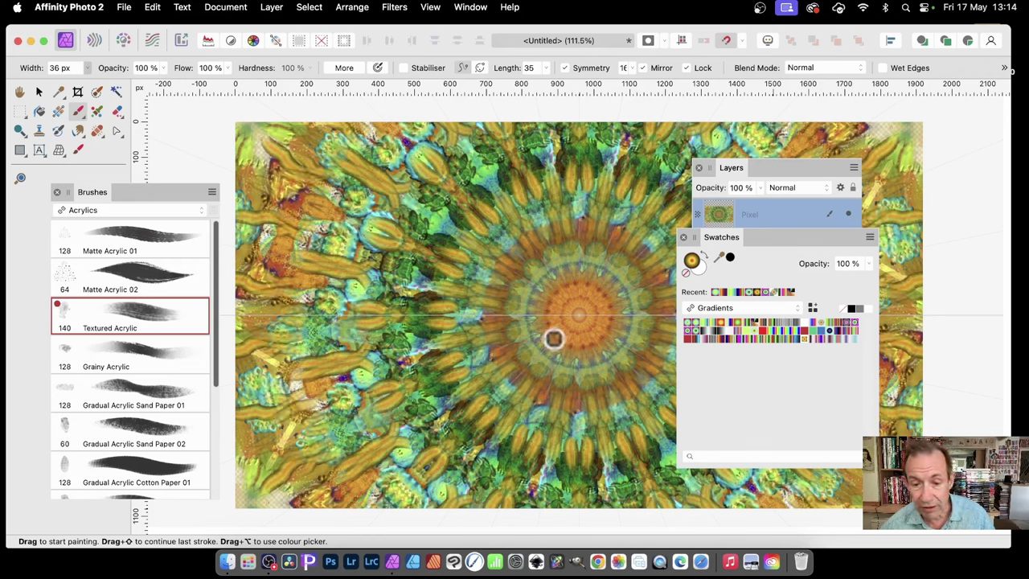
key(super+z)
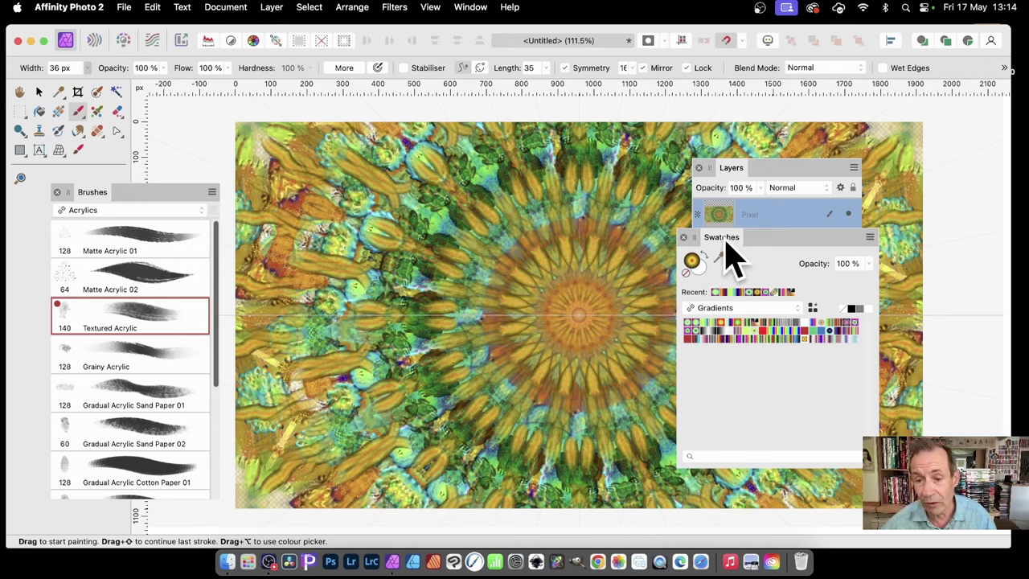
drag(726, 242, 762, 251)
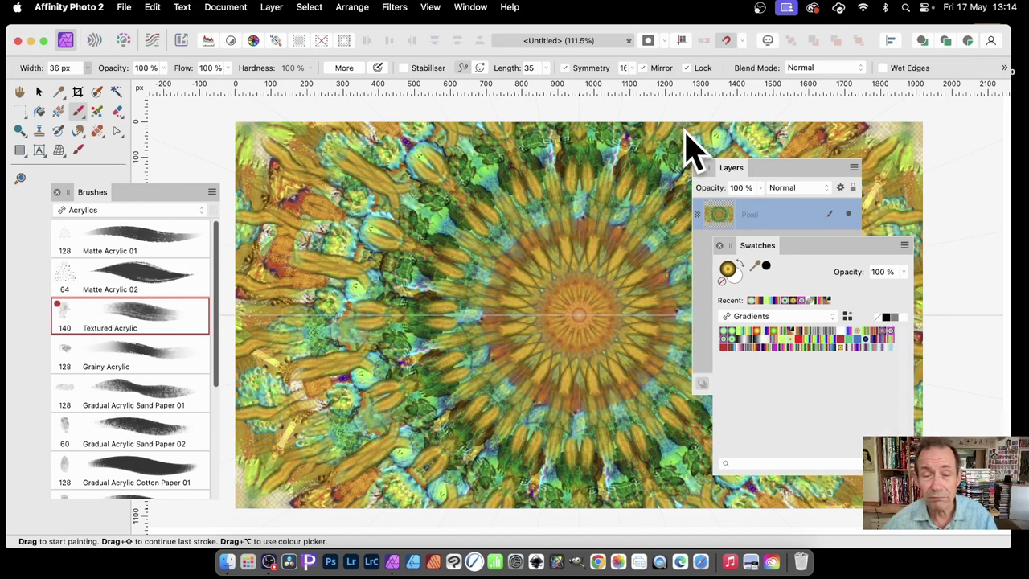
click(760, 169)
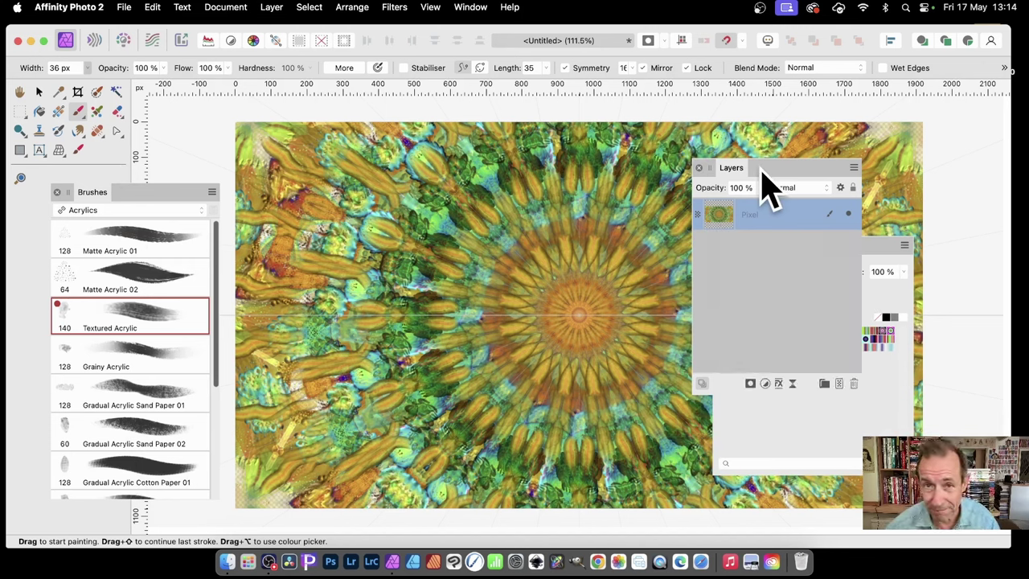